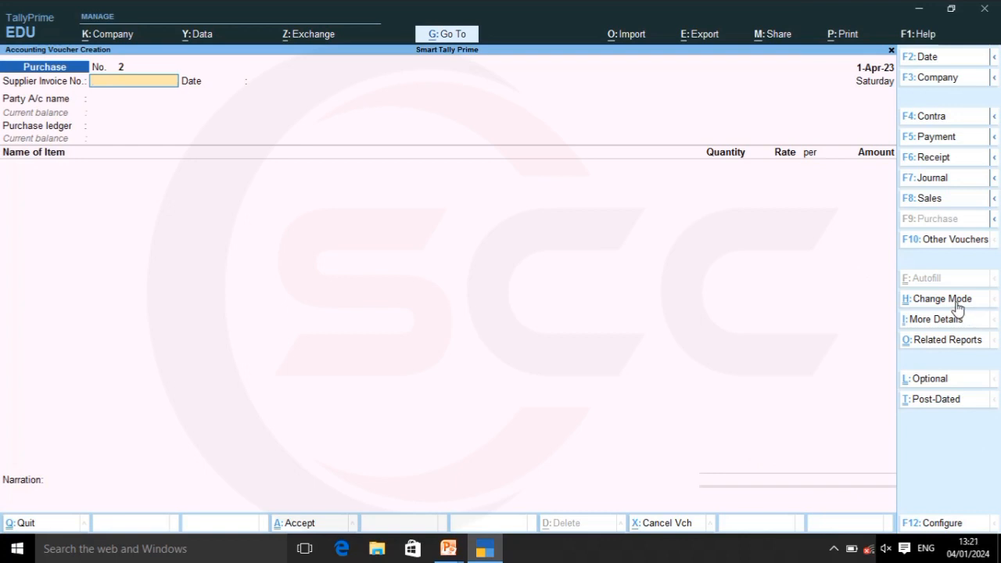
# Change the purchase voucher's entry mode to As Voucher
pyautogui.click(957, 305)
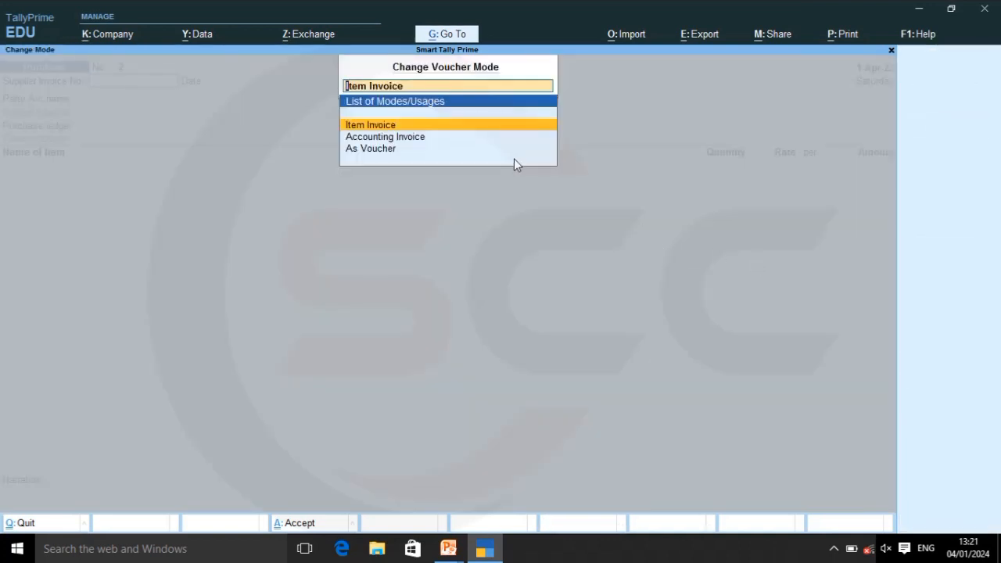
pyautogui.click(377, 152)
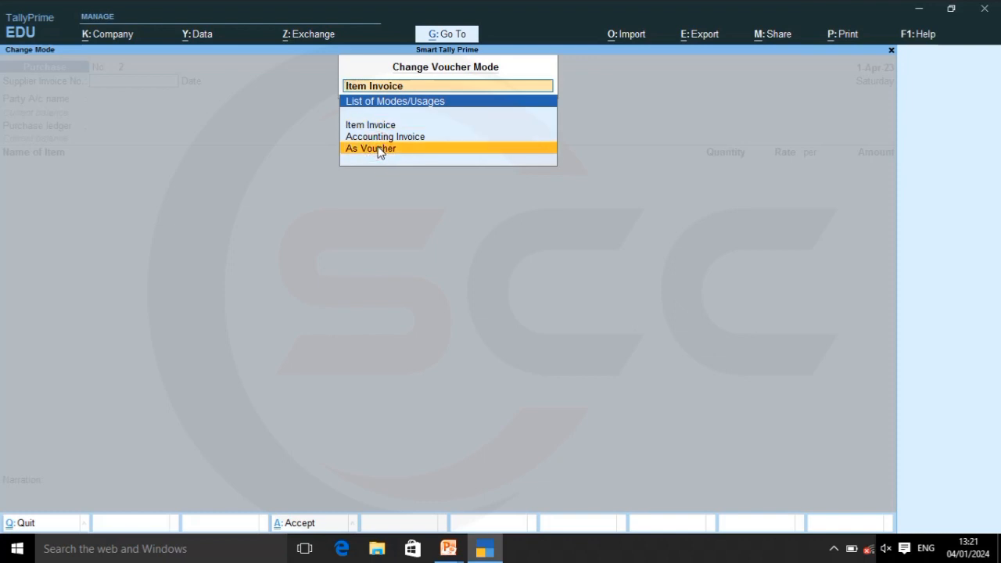
pyautogui.click(379, 152)
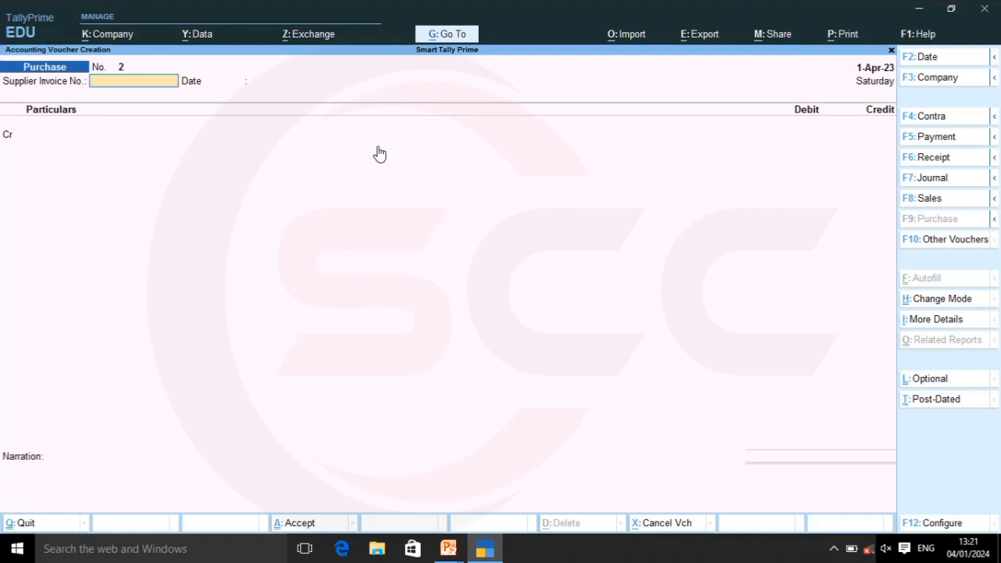
# Enter supplier invoice number 13 and set both the voucher date and the supplier invoice date to 2-Apr-23
pyautogui.write('13')
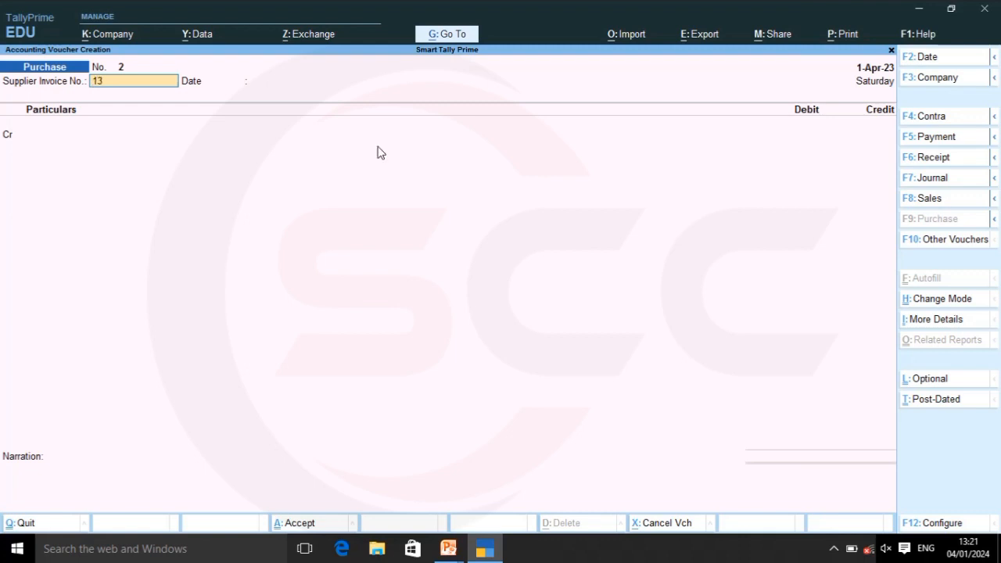
pyautogui.press('F2')
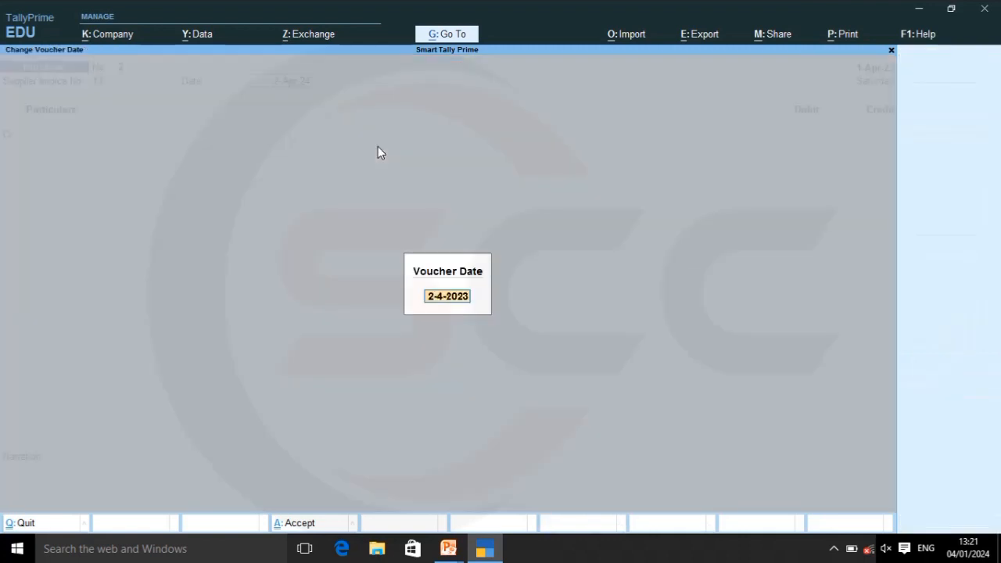
pyautogui.press('Return')
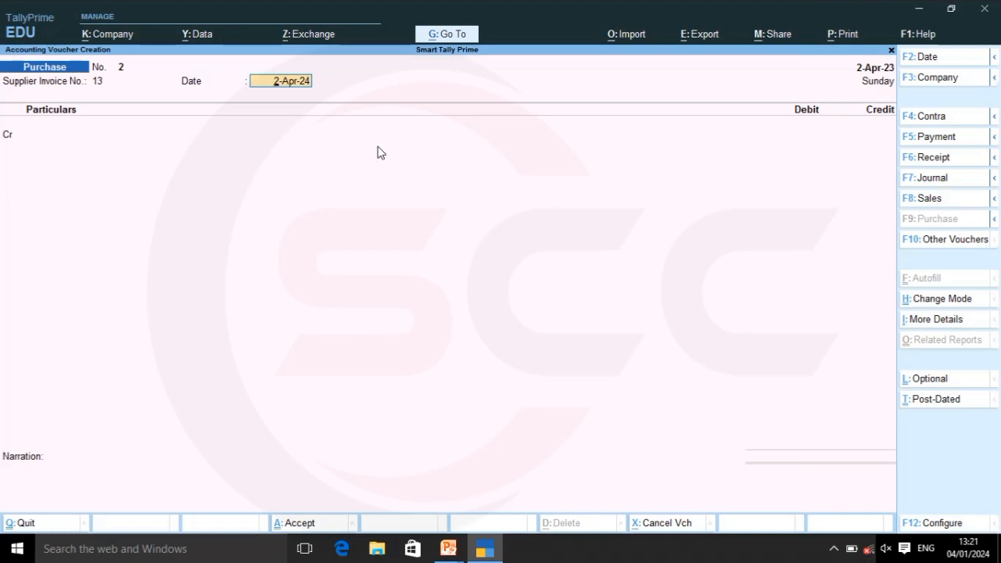
pyautogui.write('2.4.23')
pyautogui.press('Return')
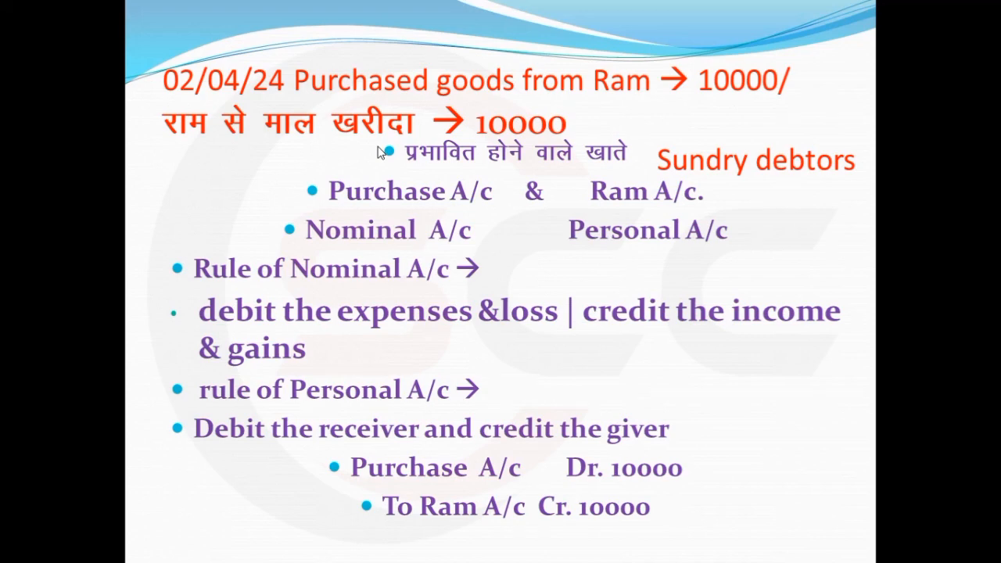
# Switch from the slide show back to TallyPrime and create the supplier's ledger under Sundry Debtors for the credit entry
pyautogui.hotkey('alt', 'Tab')
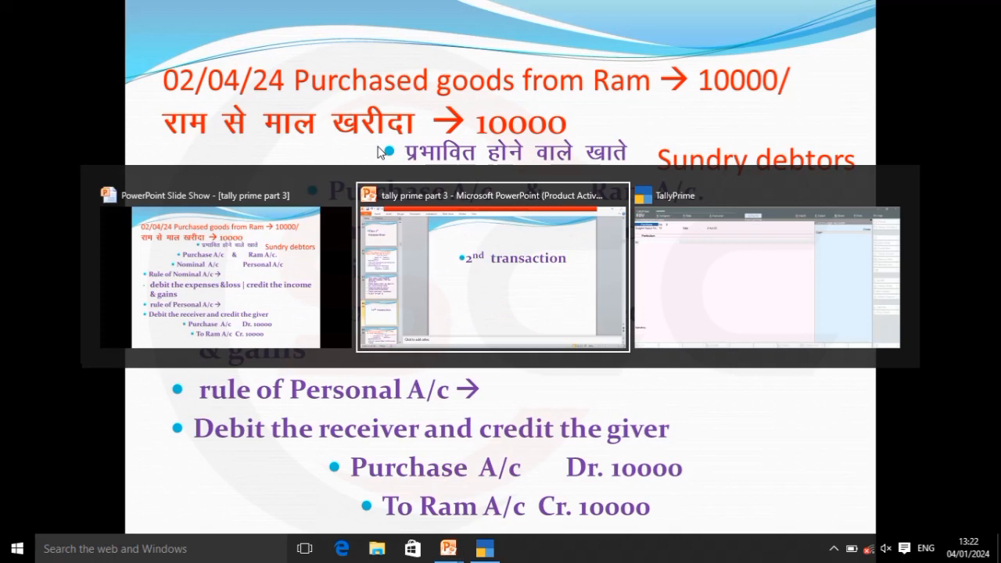
pyautogui.hotkey('alt', 'Tab')
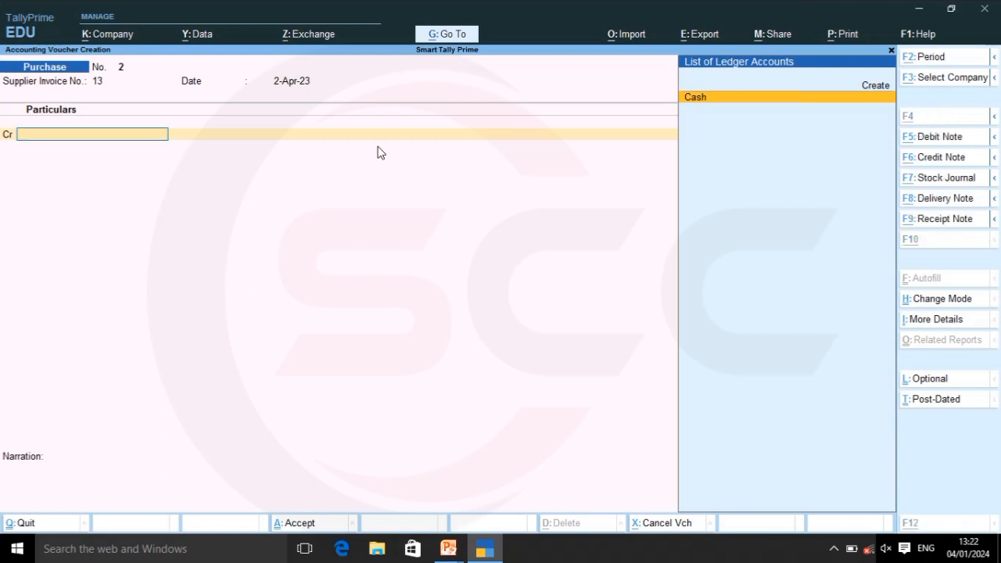
pyautogui.hotkey('alt', 'c')
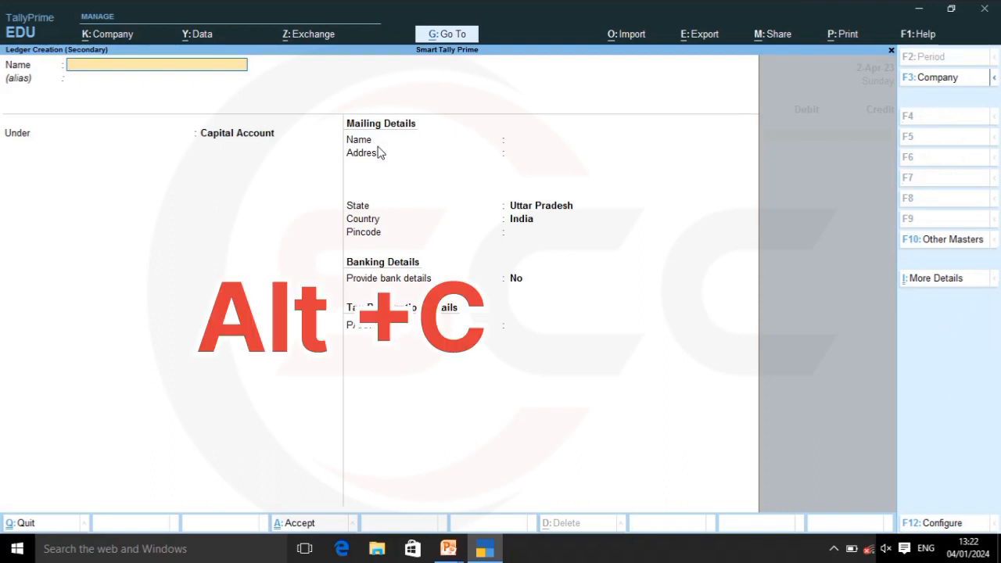
pyautogui.write('Ra')
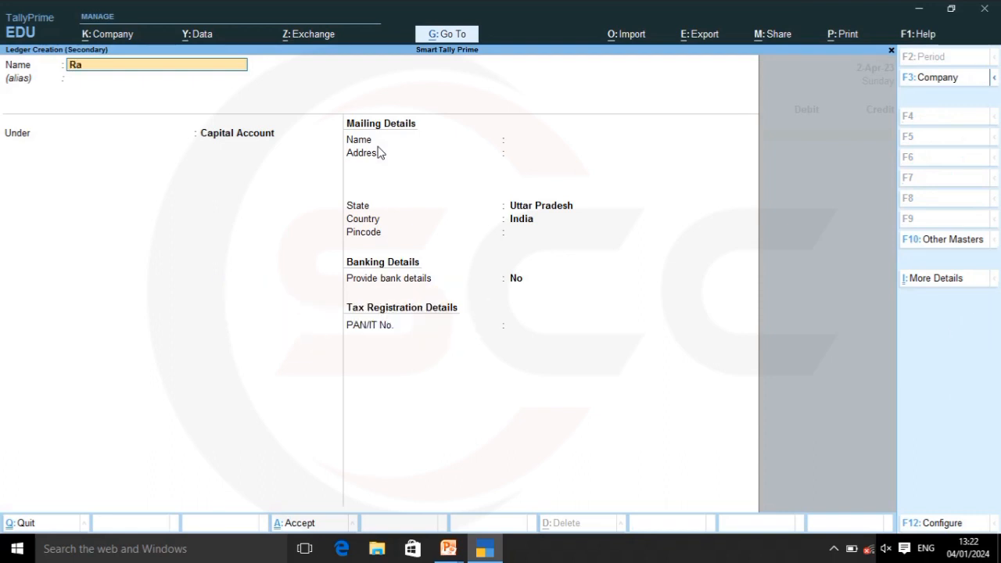
pyautogui.write('m a/c')
pyautogui.press('Return')
pyautogui.press('Return')
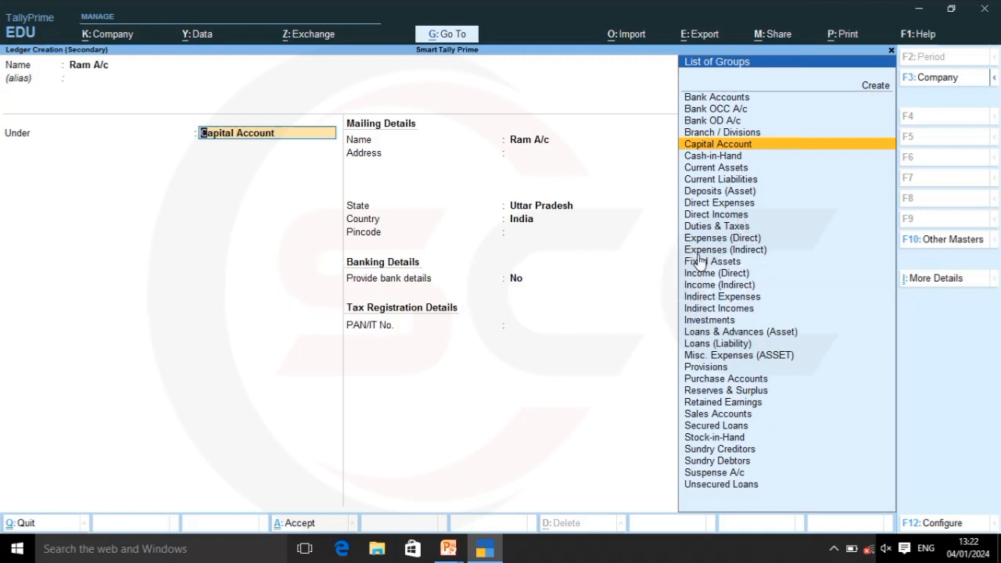
pyautogui.write('s')
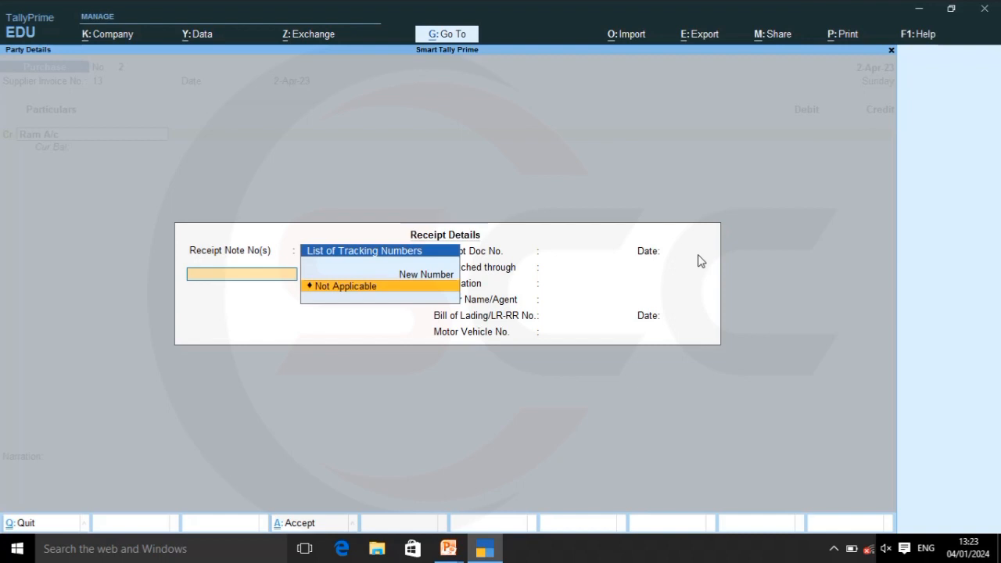
# Set the receipt note number to Not Applicable and leave the remaining receipt details blank
pyautogui.press('Return')
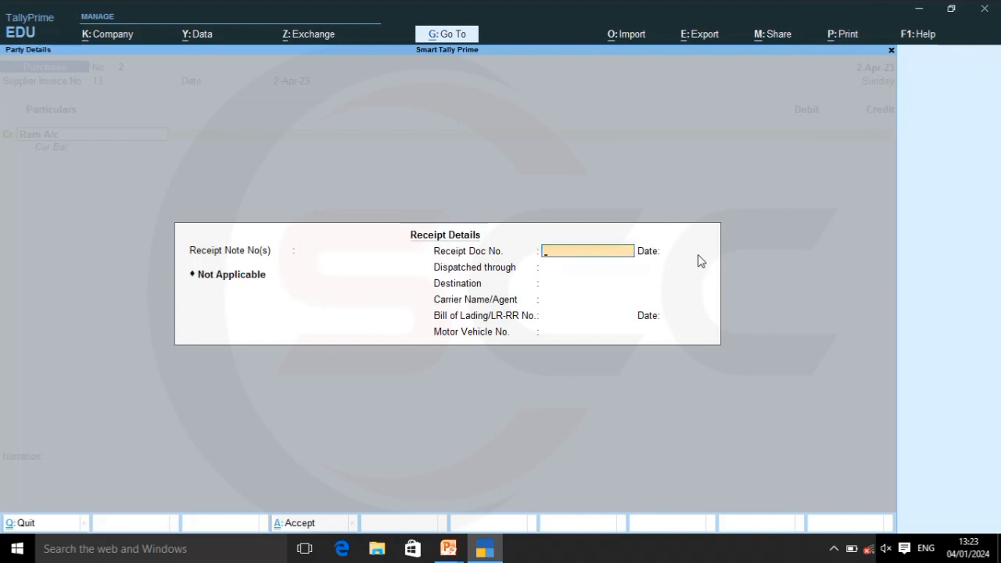
pyautogui.press('Return')
pyautogui.press('Return')
pyautogui.press('Return')
pyautogui.press('Return')
pyautogui.press('Return')
pyautogui.press('Return')
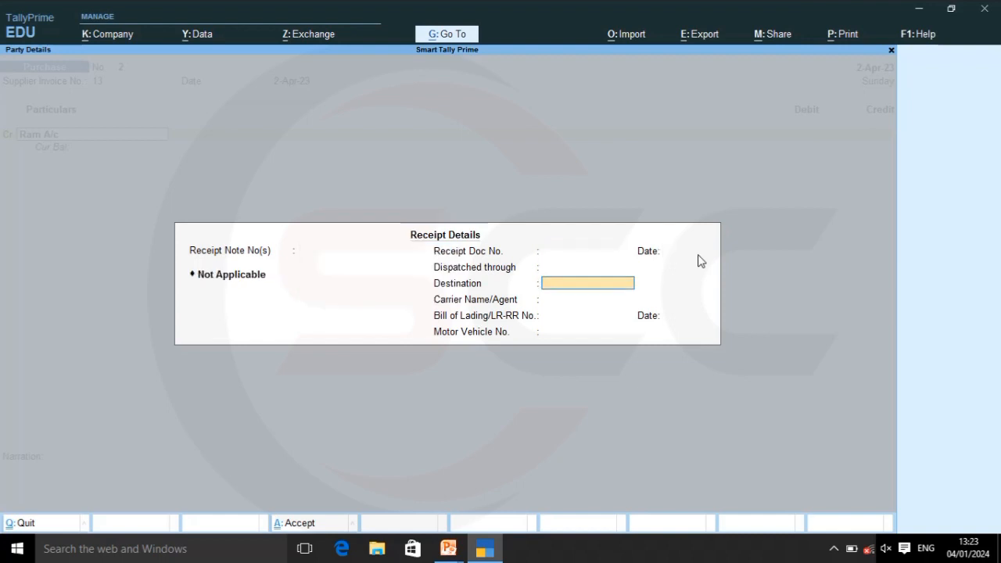
pyautogui.press('Return')
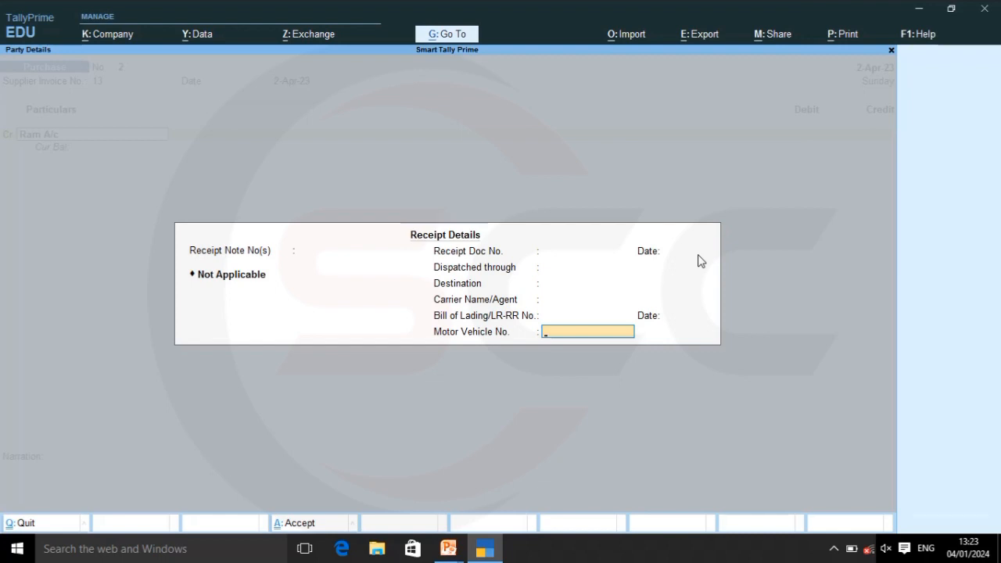
pyautogui.press('Return')
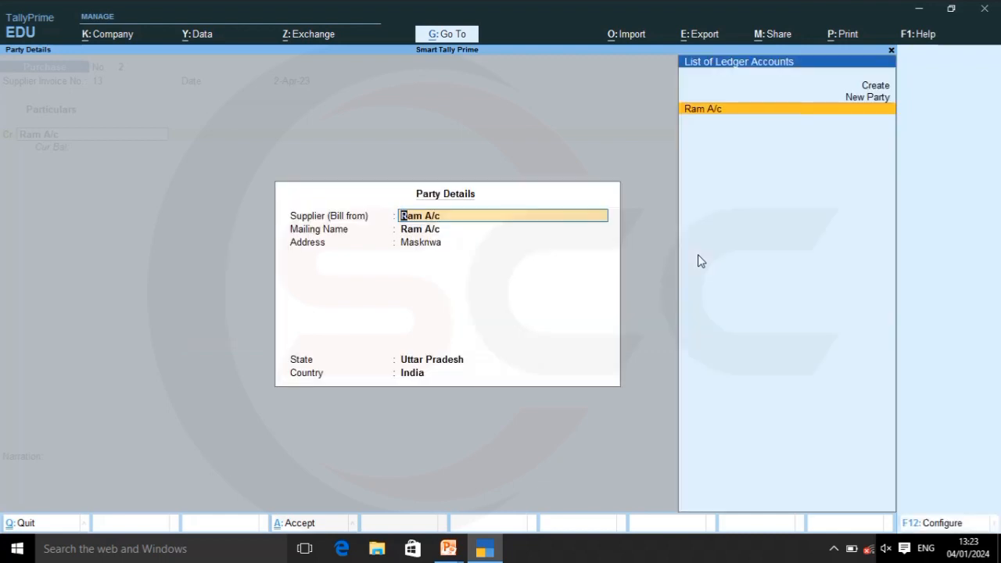
# Accept the supplier's party details with Uttar Pradesh as the state, and credit the supplier's account with 10000
pyautogui.press('Return')
pyautogui.press('Return')
pyautogui.press('Return')
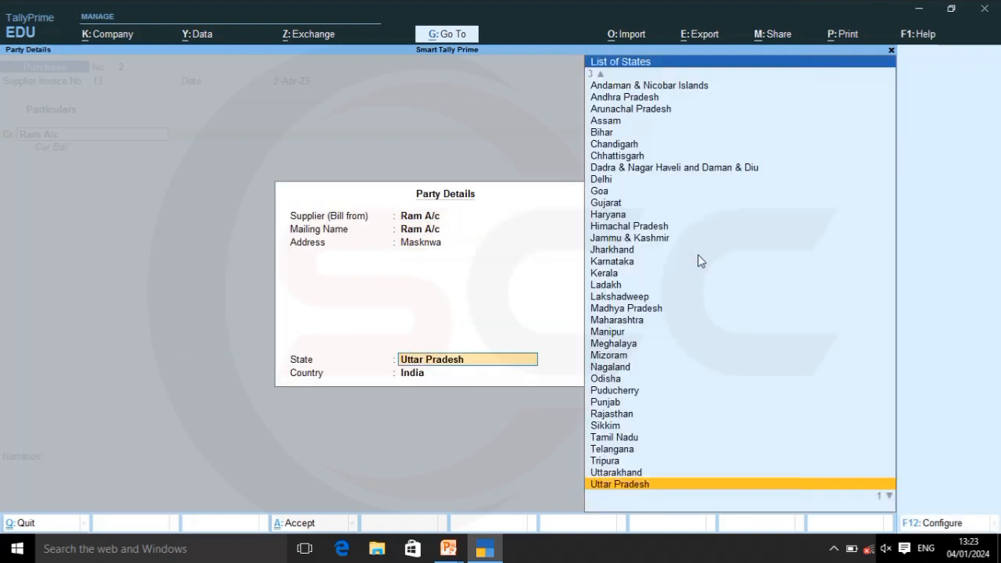
pyautogui.press('Return')
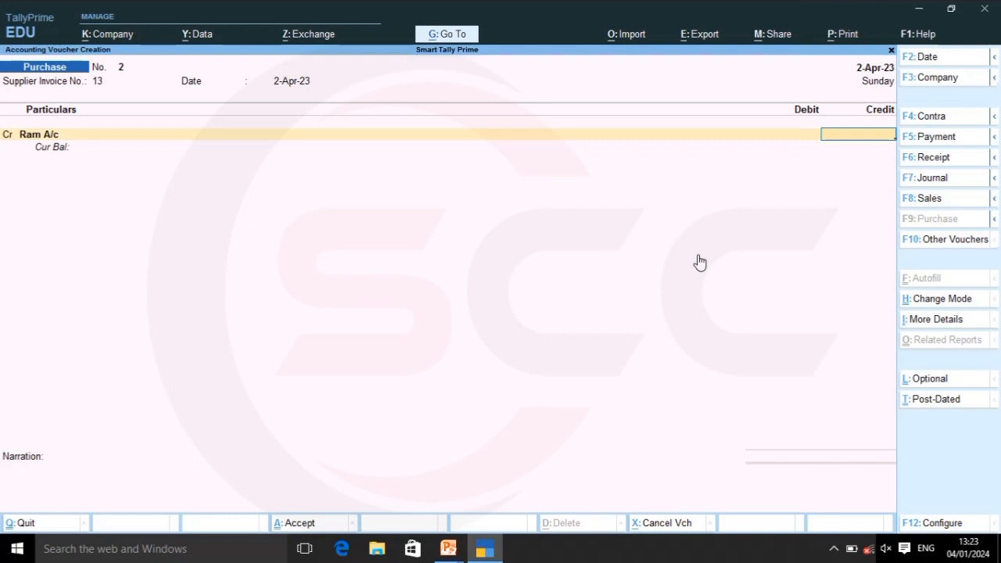
pyautogui.write('10000')
pyautogui.press('Return')
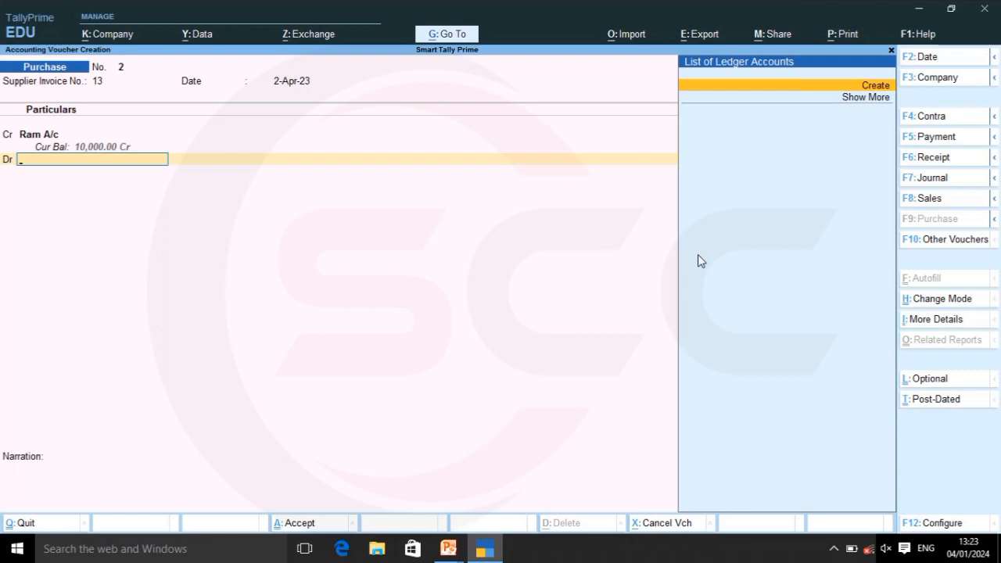
# Create the ledger Purchase A/c under Purchase Accounts with ledger type Not Applicable, and debit it with 10,000
pyautogui.hotkey('alt', 'c')
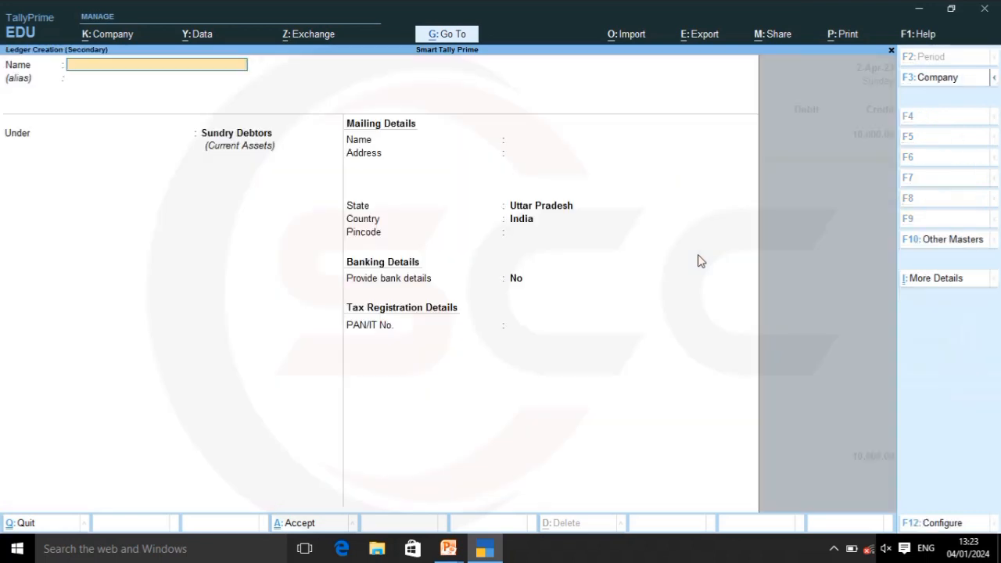
pyautogui.write('Purchase a/c')
pyautogui.press('Return')
pyautogui.press('Return')
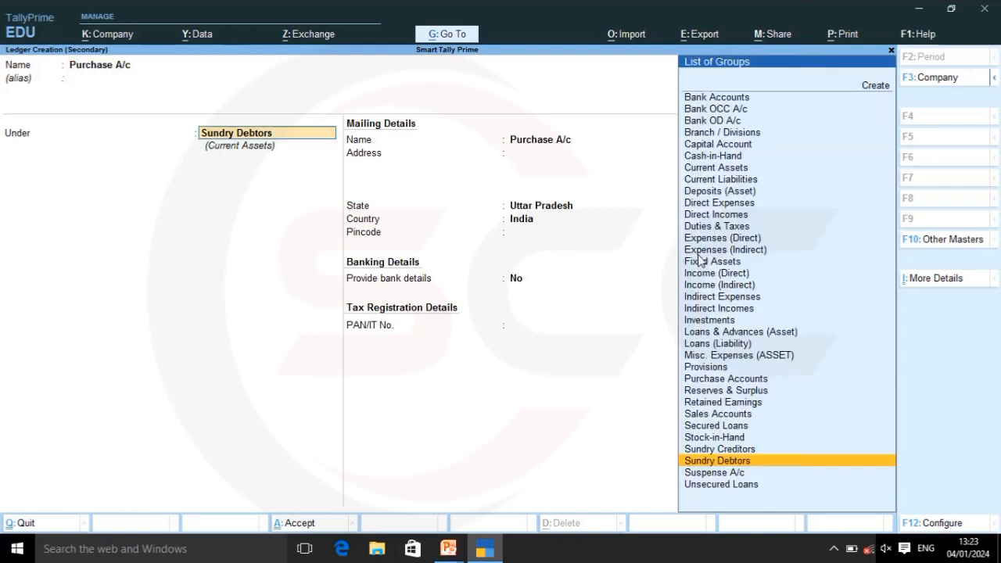
pyautogui.write('P')
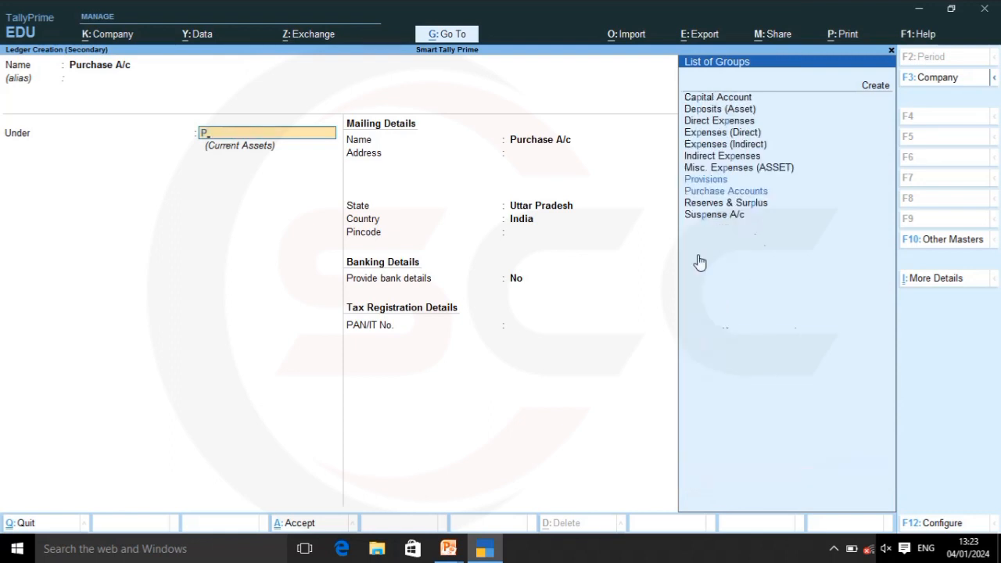
pyautogui.press('Down')
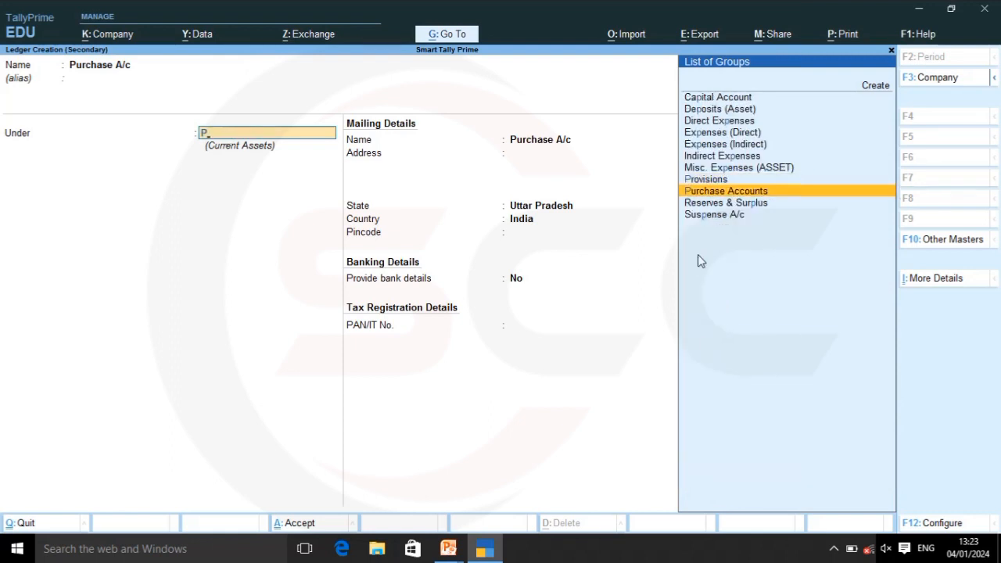
pyautogui.press('Return')
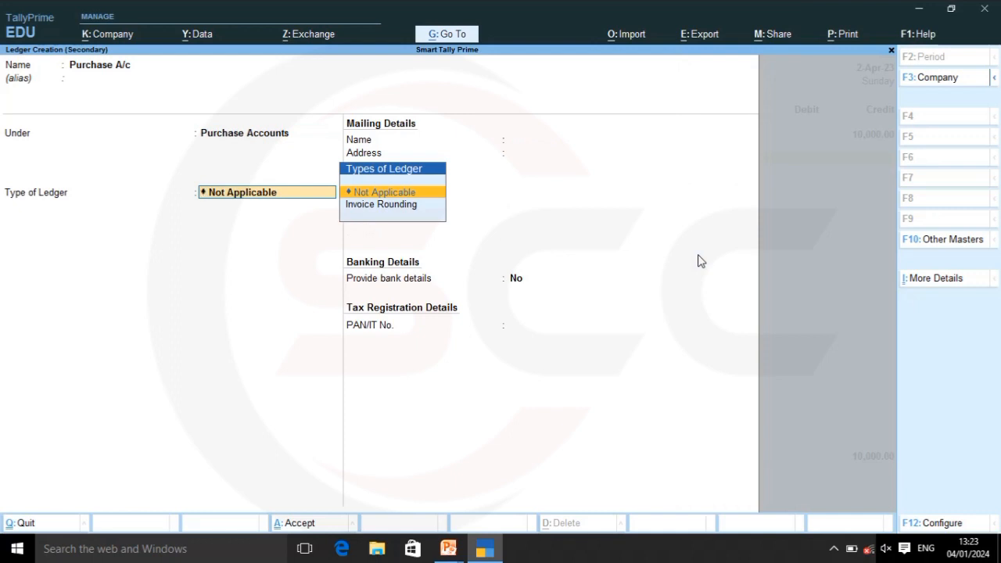
pyautogui.press('Return')
pyautogui.press('Return')
pyautogui.press('Return')
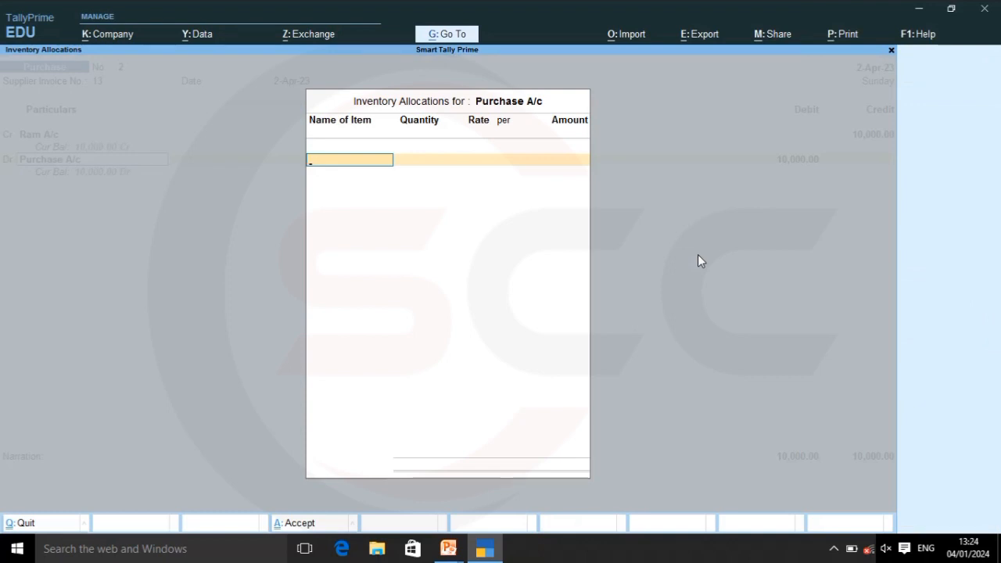
# Switch to the PowerPoint slide show to check the goods listed on the Credit Memo slide, and return to TallyPrime
pyautogui.hotkey('alt', 'Tab')
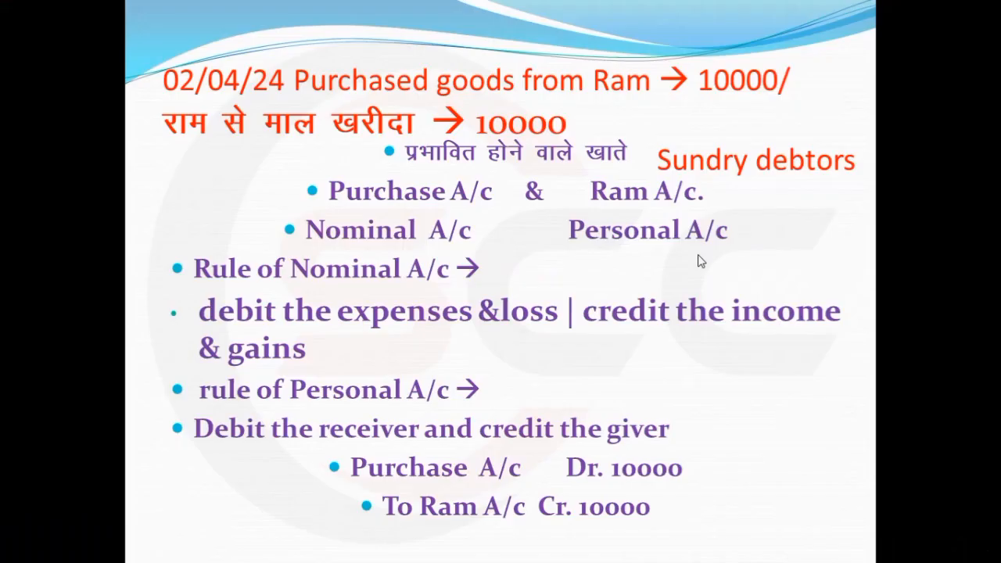
pyautogui.press('Right')
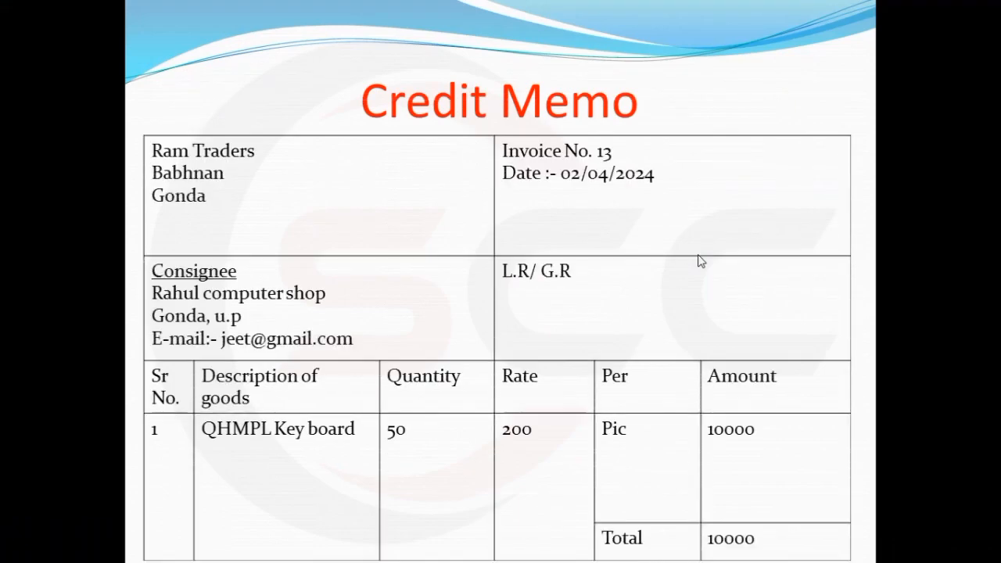
pyautogui.hotkey('alt', 'Tab')
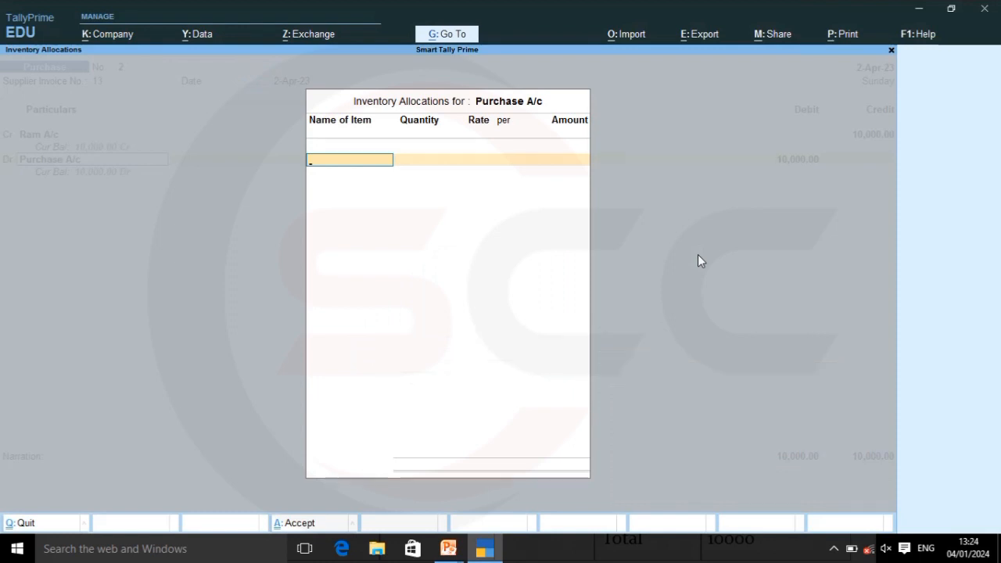
# Allocate the purchase to Qhimple Keyboard with tracking number Not Applicable, a quantity of 20 pic and a rate of 200
pyautogui.write('D')
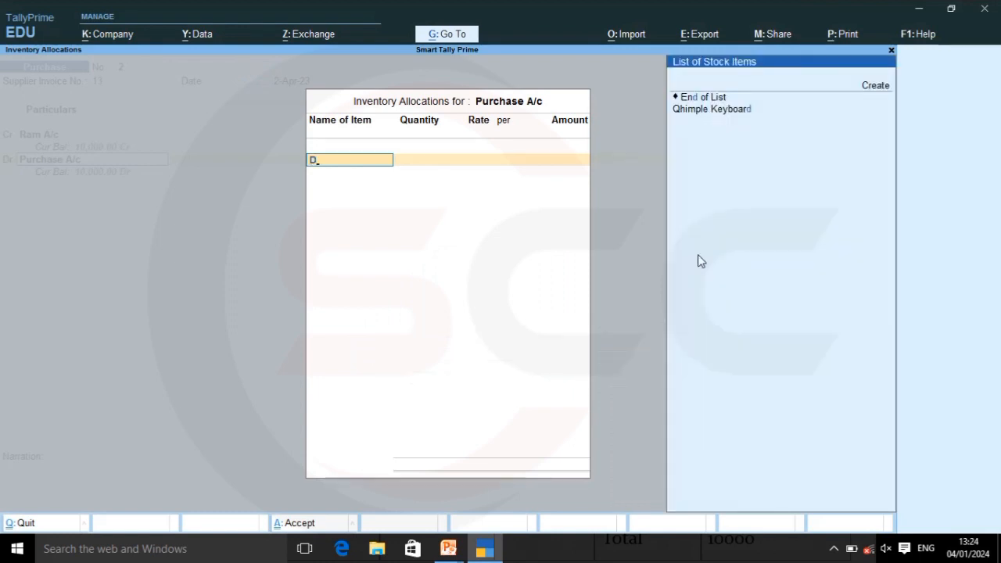
pyautogui.press('Down')
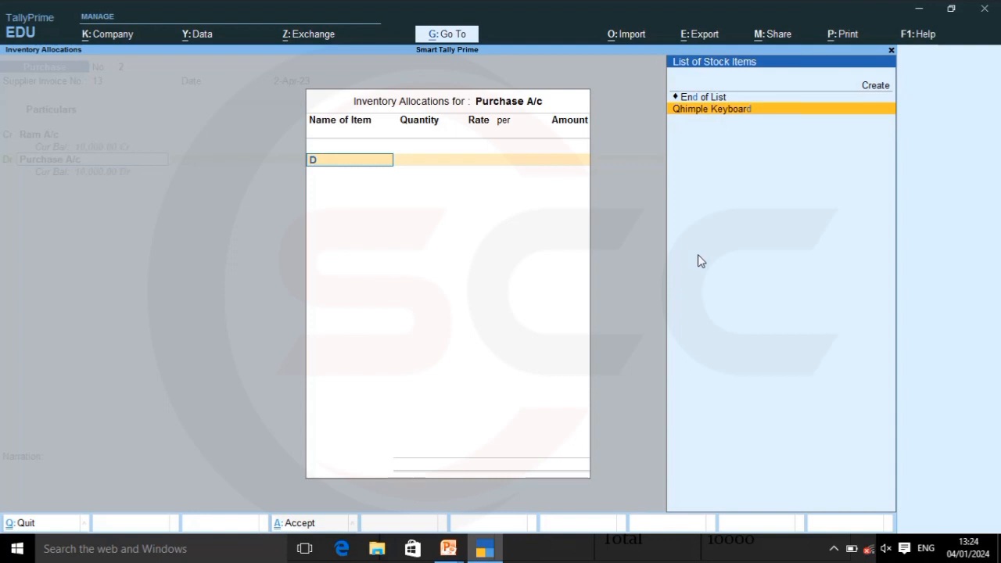
pyautogui.press('Return')
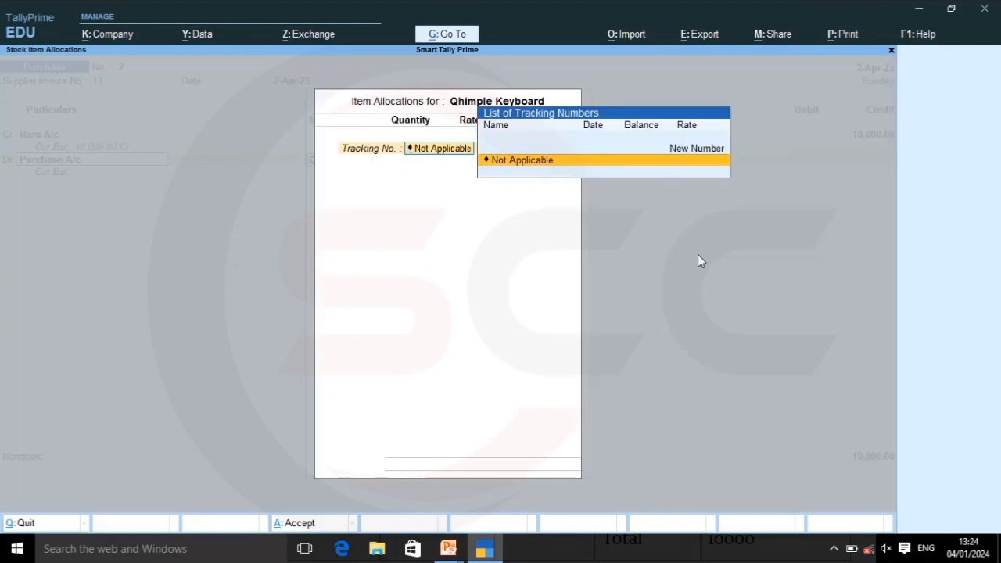
pyautogui.press('Return')
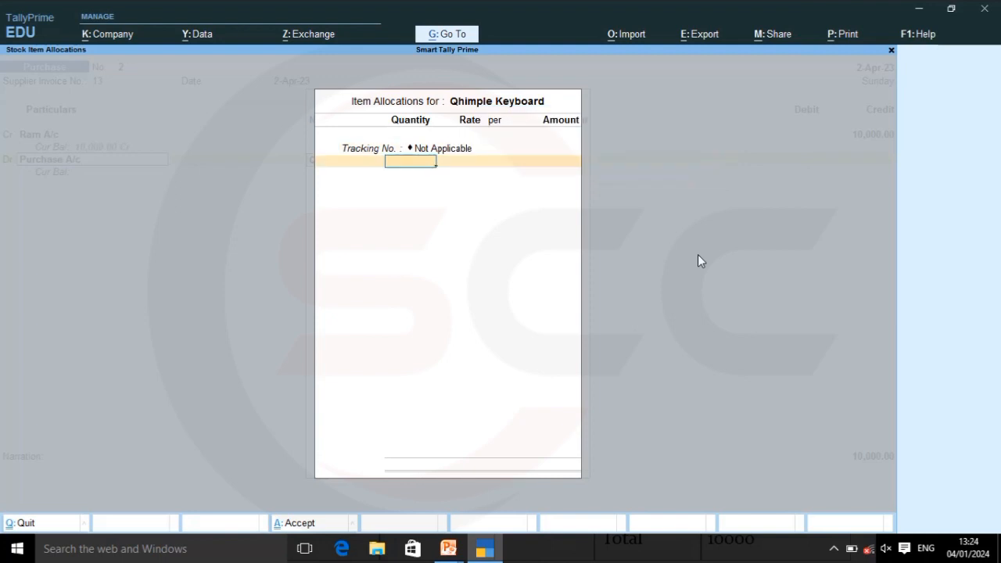
pyautogui.write('20')
pyautogui.press('Return')
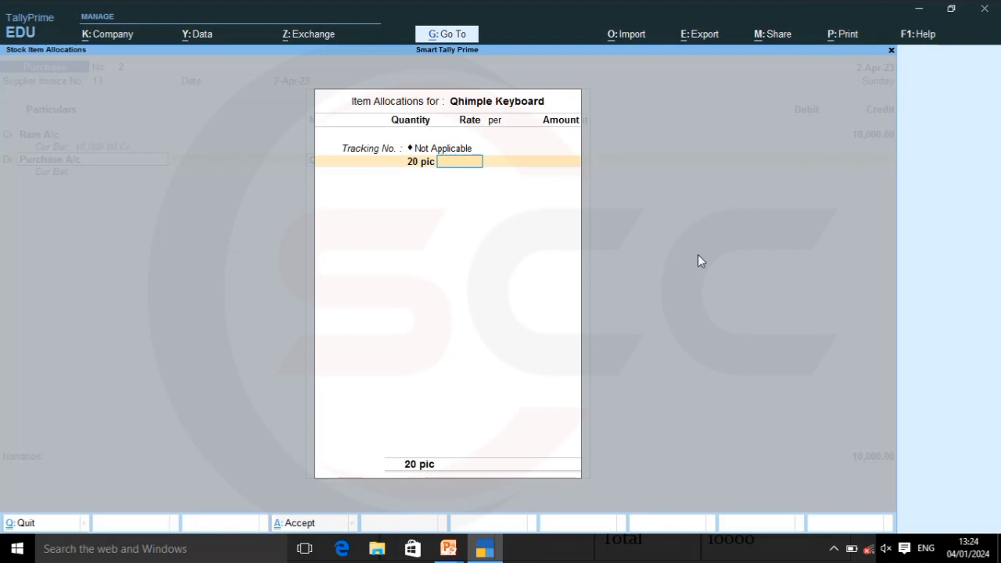
pyautogui.write('200')
pyautogui.press('Return')
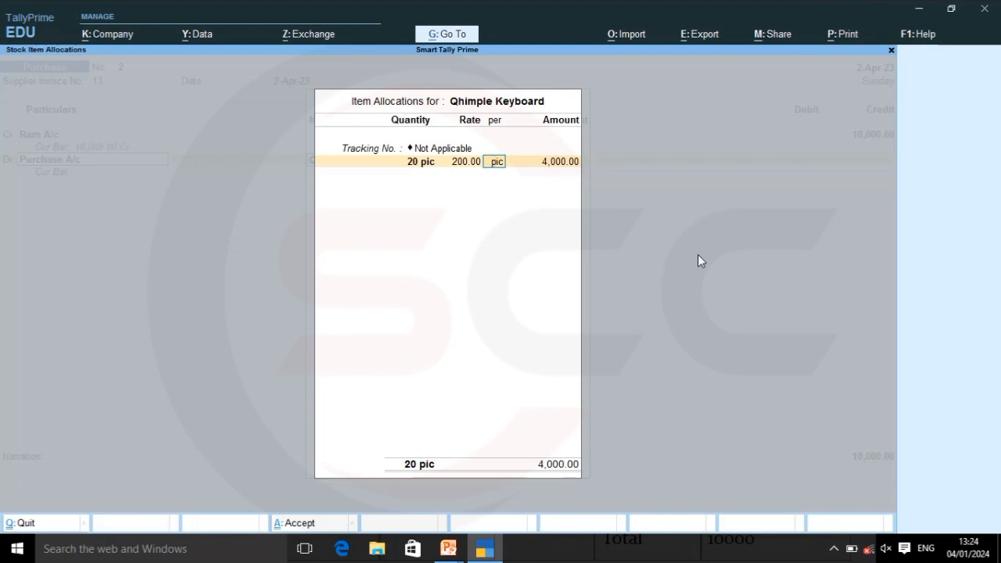
# Check the quantity on PowerPoint's Credit Memo slide, return to TallyPrime, and set the Qhimple Keyboard quantity to 50
pyautogui.hotkey('alt', 'Tab')
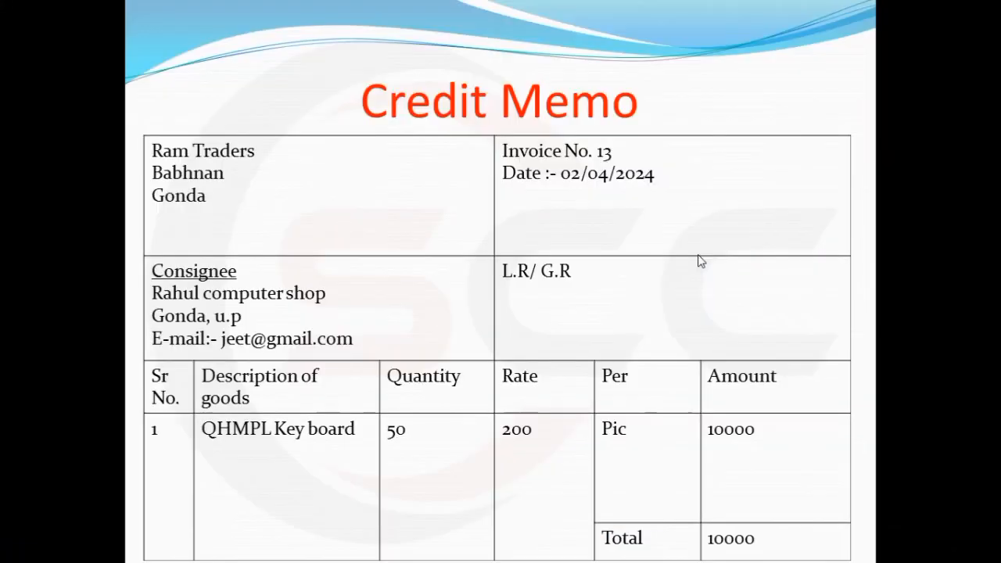
pyautogui.hotkey('alt', 'Tab')
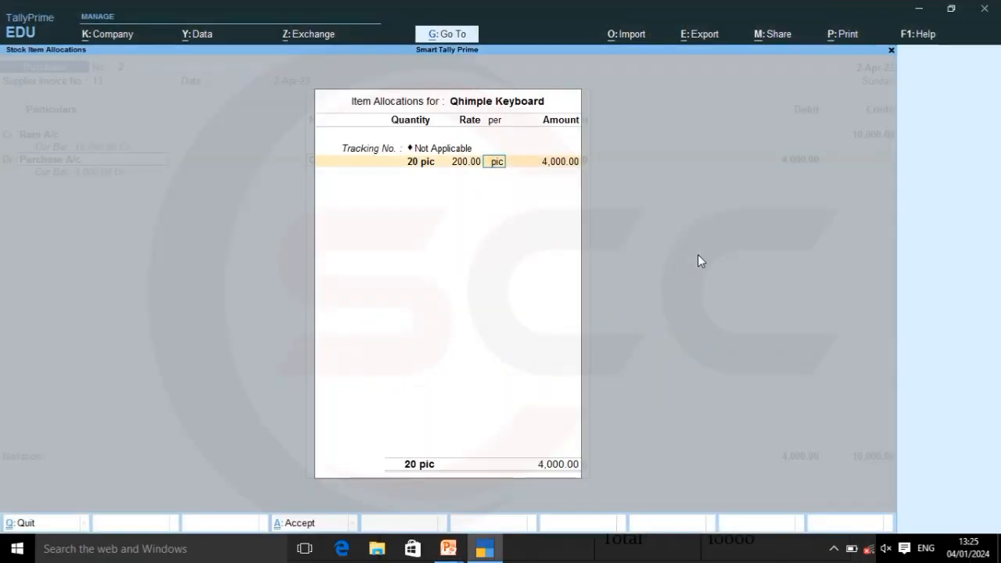
pyautogui.hotkey('shift', 'Tab')
pyautogui.hotkey('shift', 'Tab')
pyautogui.write('50')
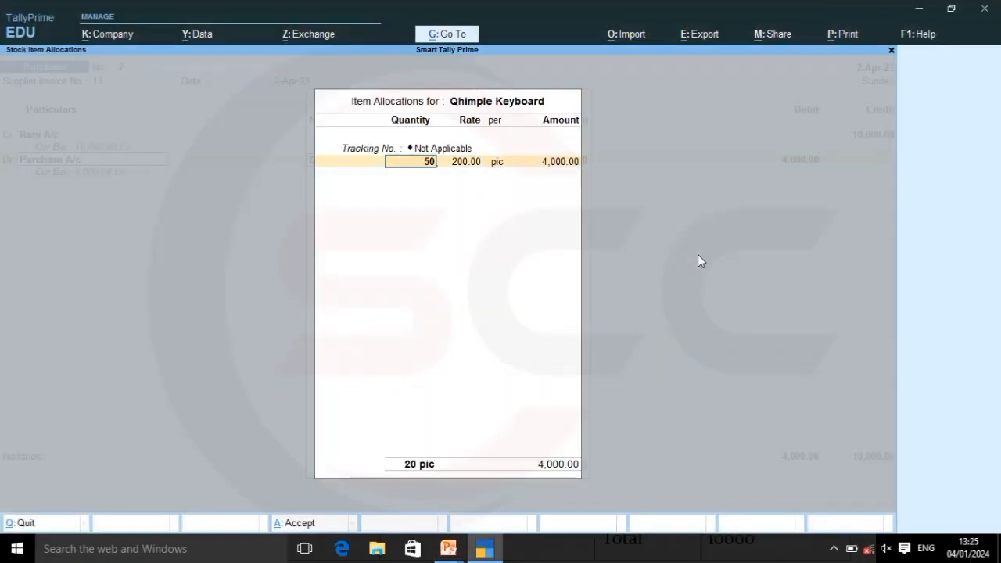
pyautogui.press('Return')
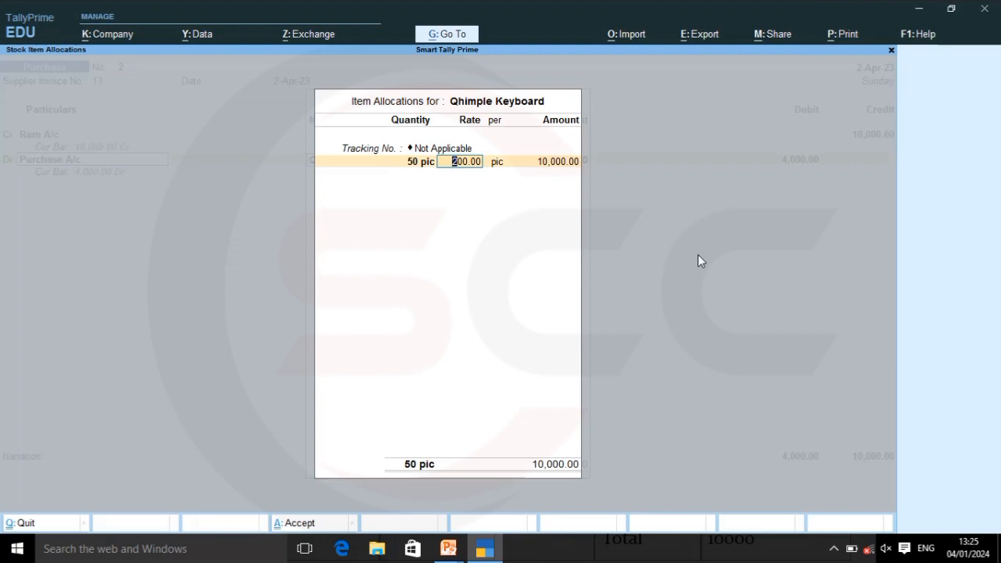
# Accept the keyboard's rate, unit and amount, and end the tracking number and item lists to complete the inventory allocation
pyautogui.press('Return')
pyautogui.press('Return')
pyautogui.press('Return')
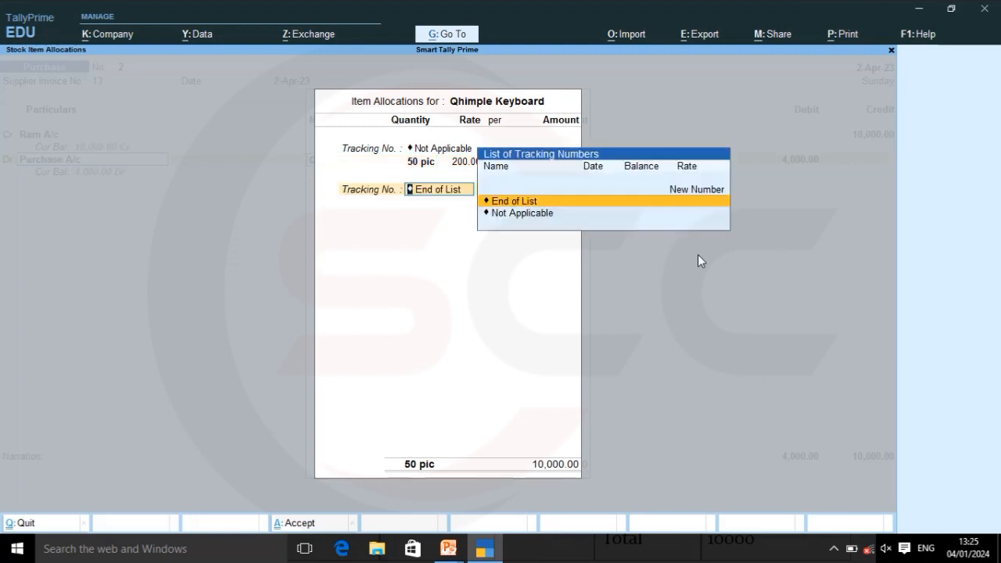
pyautogui.press('Return')
pyautogui.press('Return')
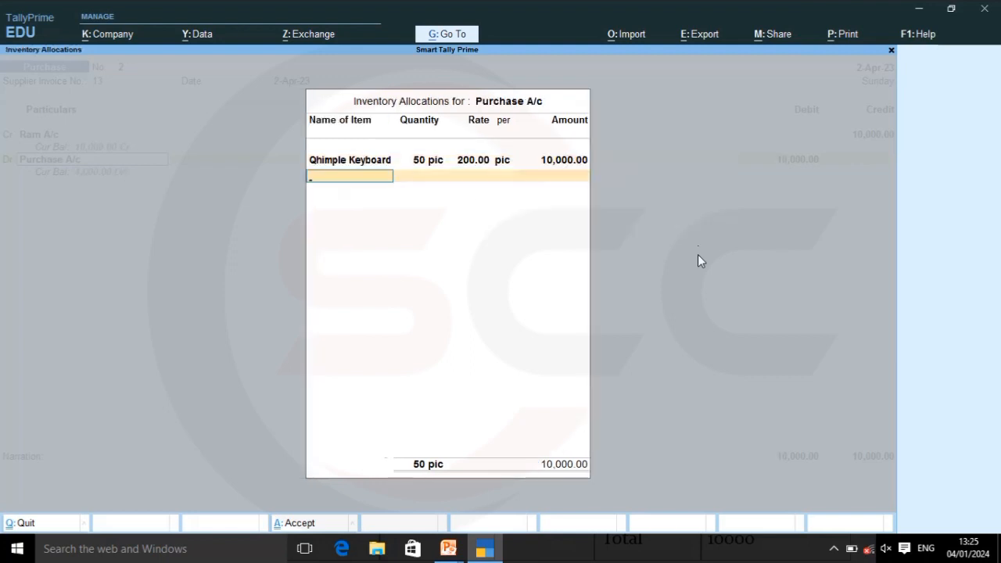
pyautogui.press('Return')
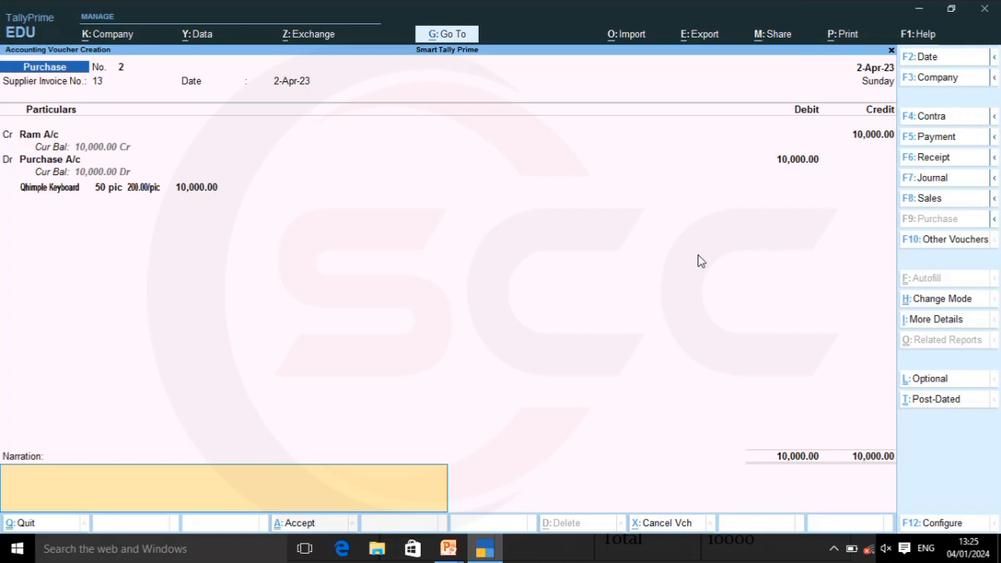
# Enter the narration "purchase goods from" followed by the supplier's name, and accept the purchase voucher
pyautogui.write('pur')
pyautogui.write('chase')
pyautogui.write(' goods')
pyautogui.write(' from ram')
pyautogui.press('Return')
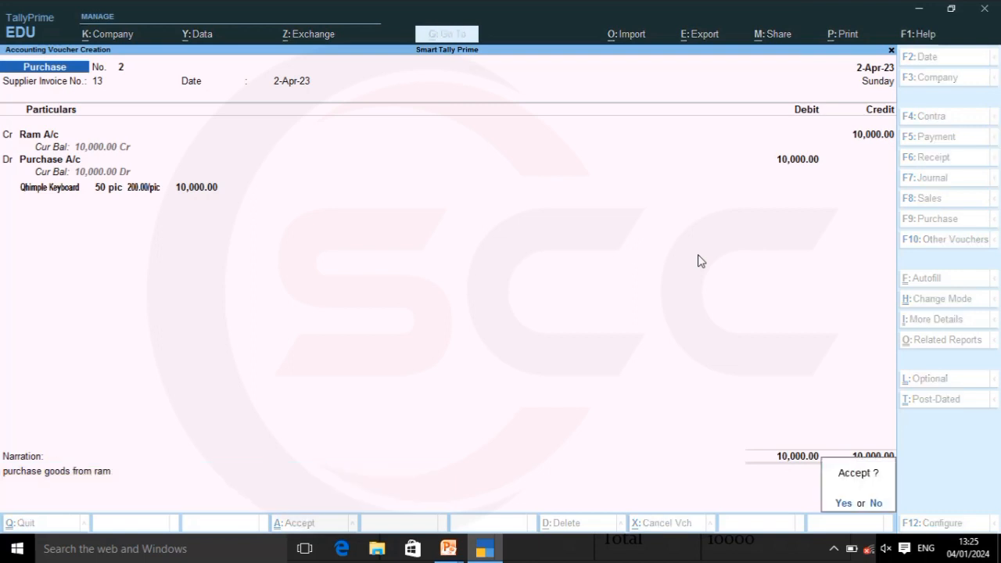
pyautogui.press('y')
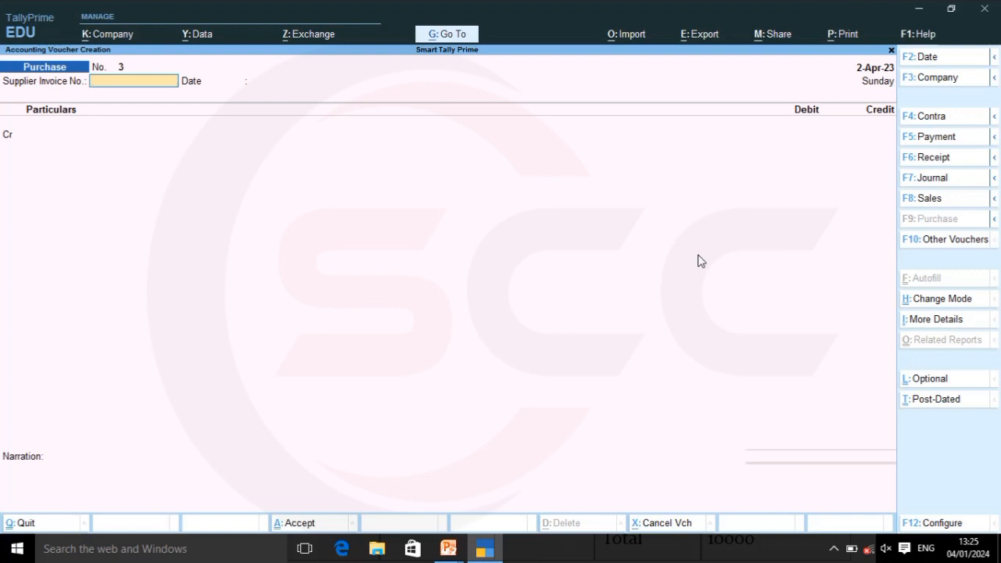
# Quit voucher creation and open the Balance Sheet in its detailed view
pyautogui.press('Escape')
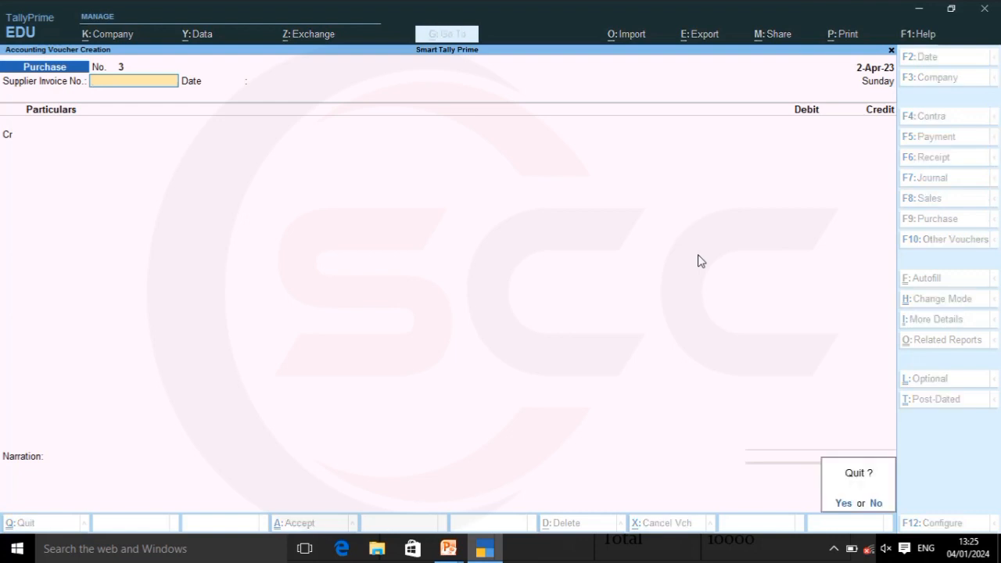
pyautogui.press('y')
pyautogui.press('Down')
pyautogui.press('Down')
pyautogui.press('Down')
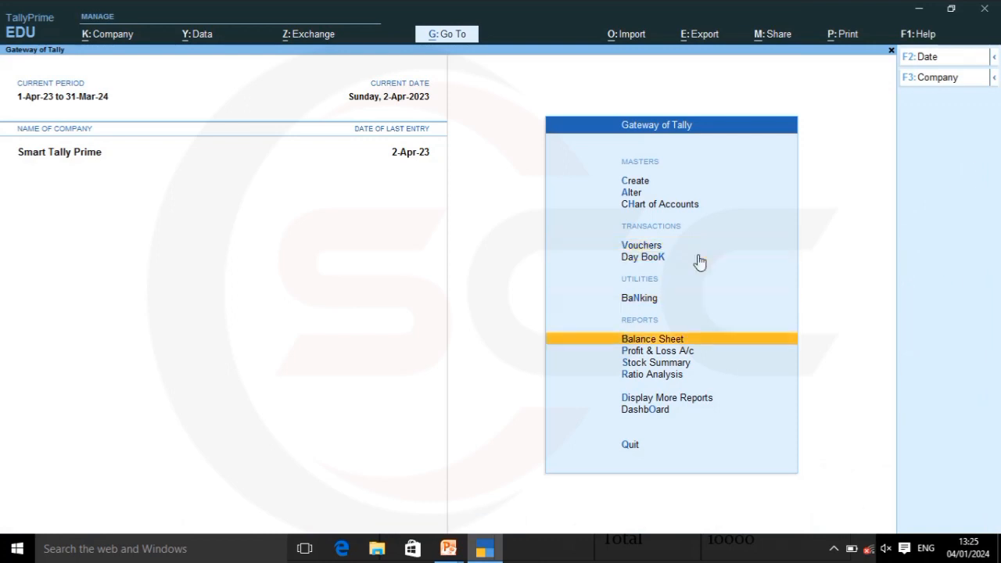
pyautogui.press('Return')
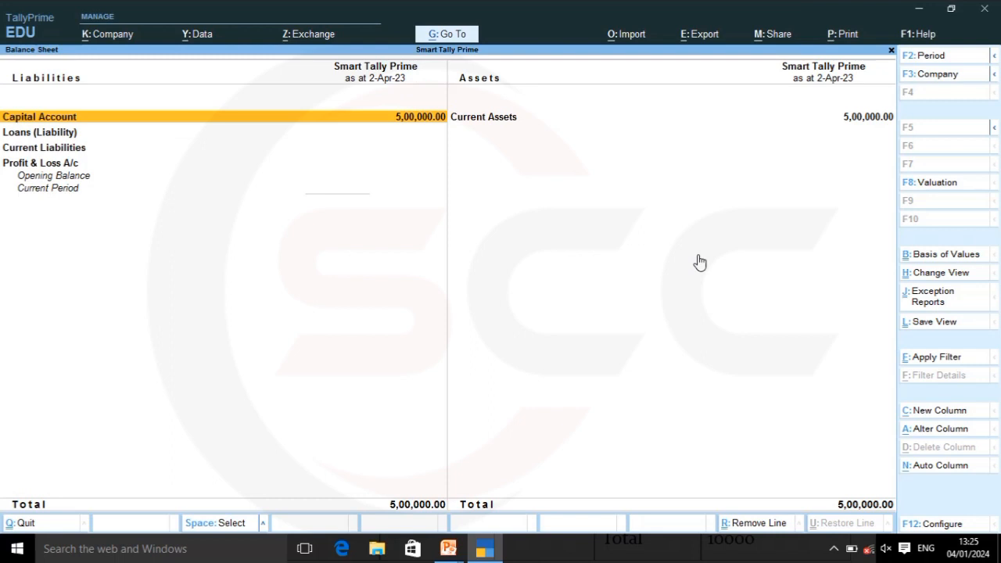
pyautogui.hotkey('alt', 'F5')
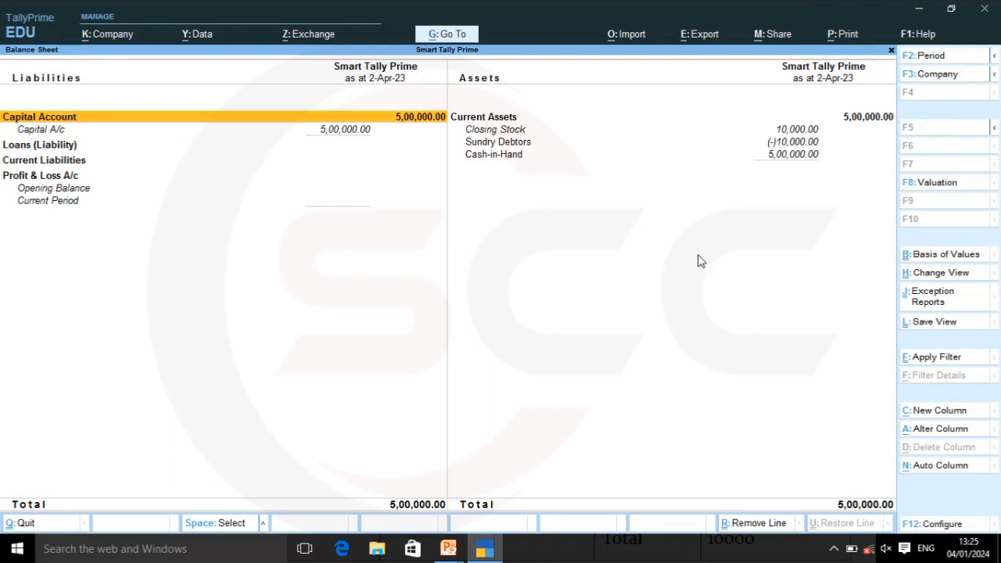
# Examine Closing Stock, including its stock group summary, along with Sundry Debtors and Cash-in-Hand under Current Assets, and leave the Balance Sheet
pyautogui.press('Right')
pyautogui.press('Down')
pyautogui.press('Down')
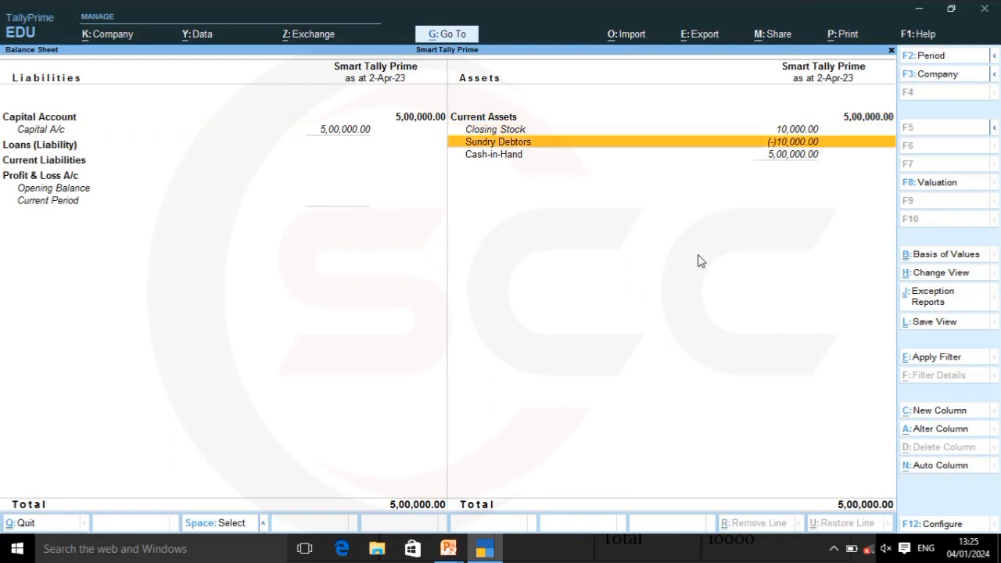
pyautogui.press('Up')
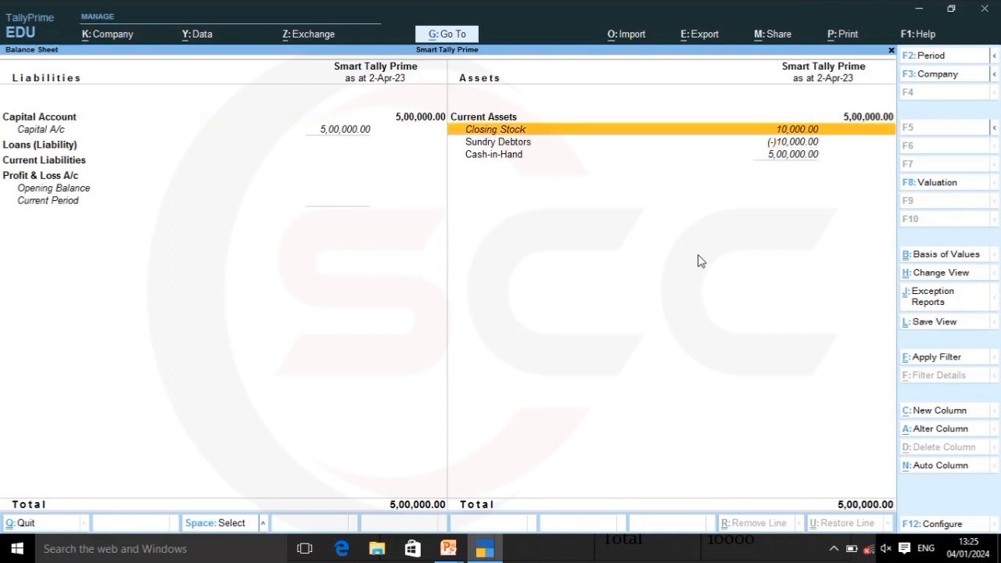
pyautogui.press('Return')
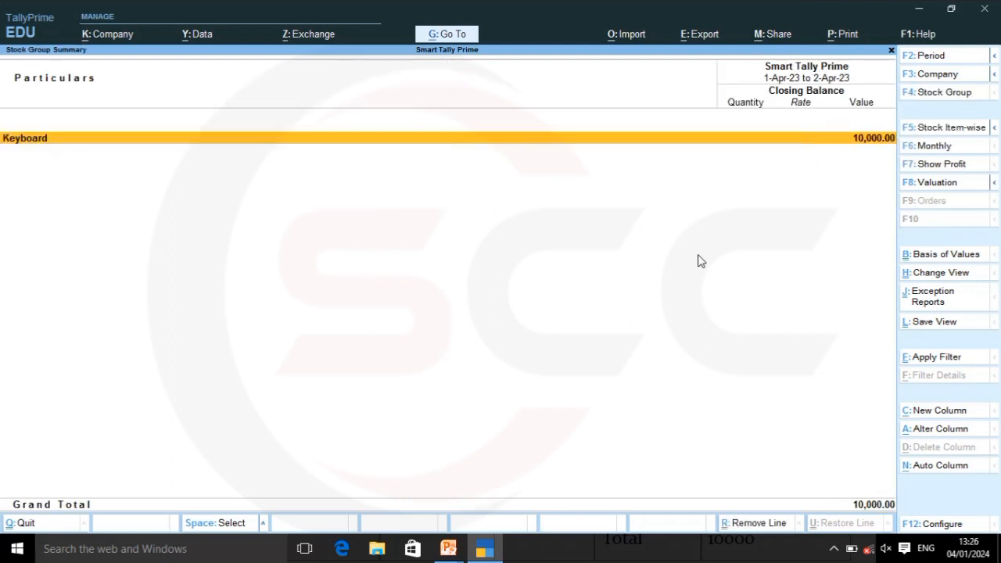
pyautogui.press('Escape')
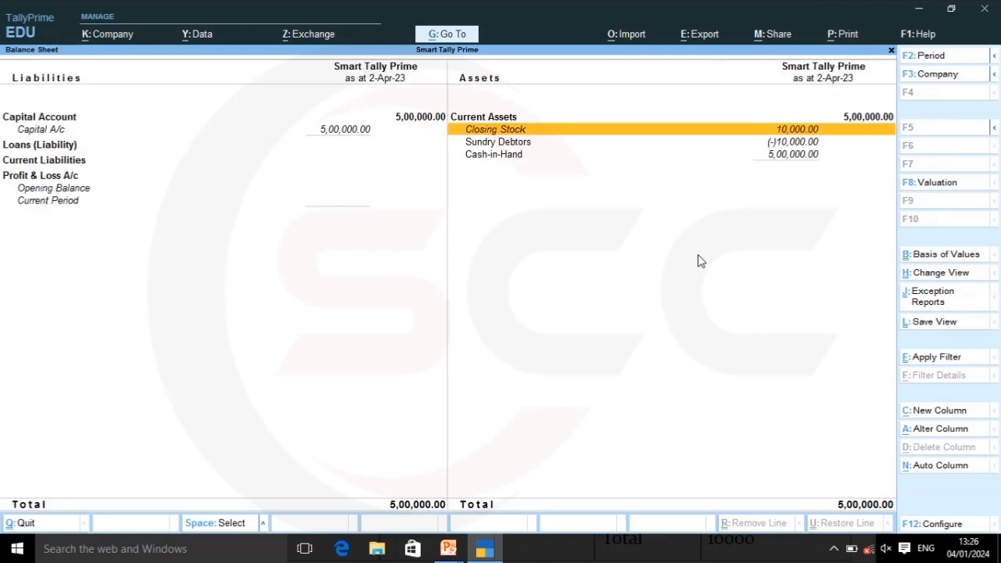
pyautogui.press('Down')
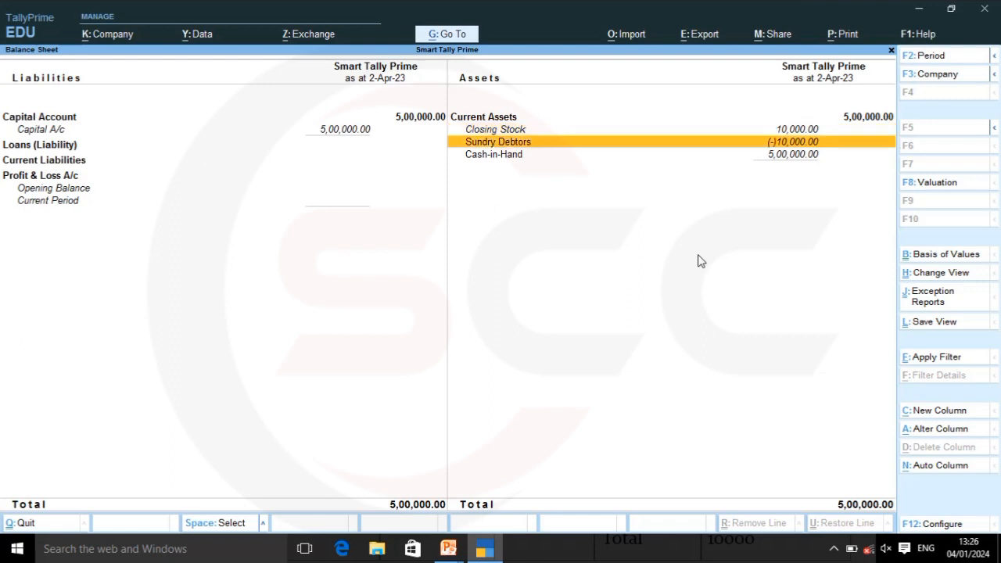
pyautogui.press('Down')
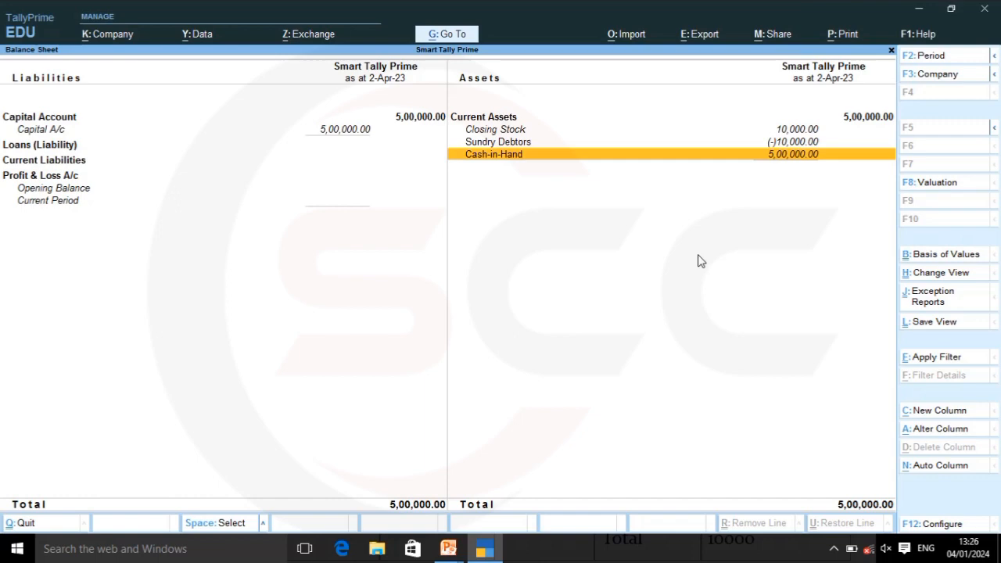
pyautogui.press('Escape')
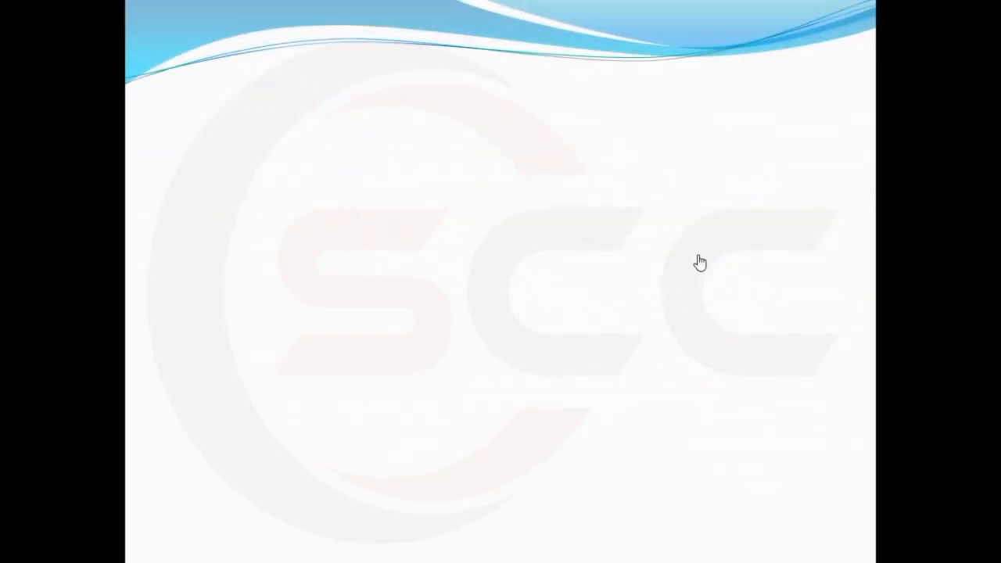
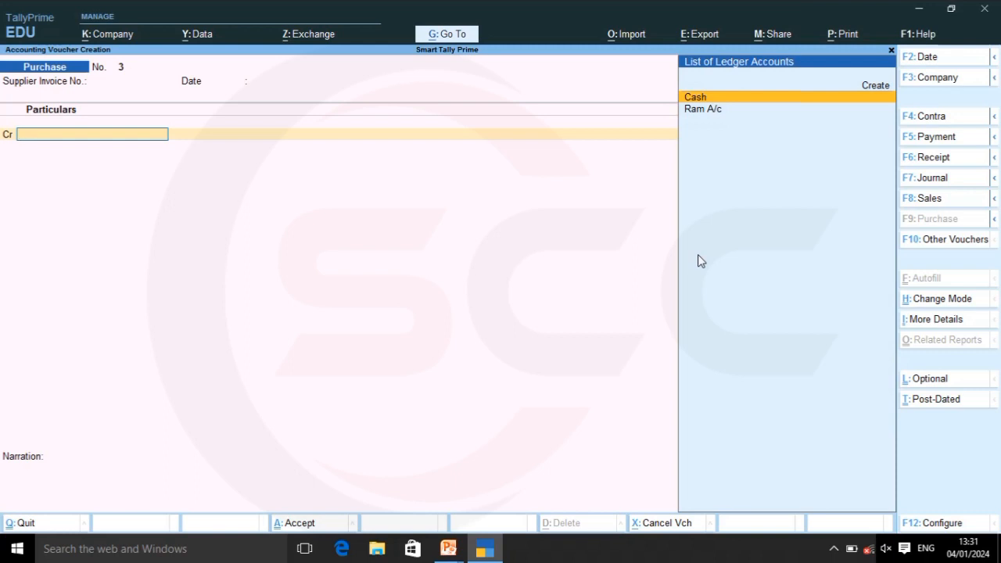
# Choose Cash as the credit ledger of the new purchase voucher, with receipt note number Not Applicable and the remaining receipt details blank
pyautogui.press('Return')
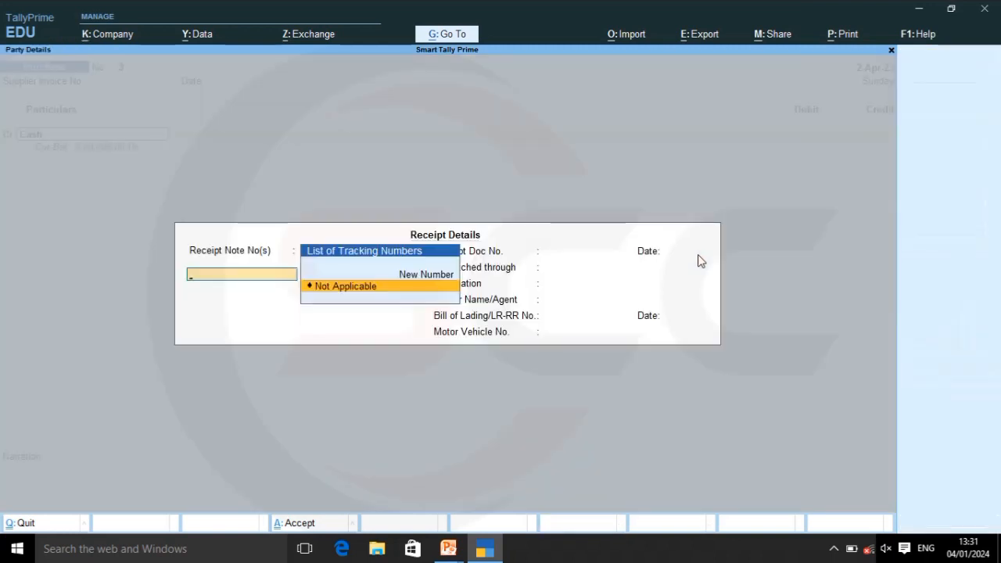
pyautogui.press('Return')
pyautogui.press('Return')
pyautogui.press('Return')
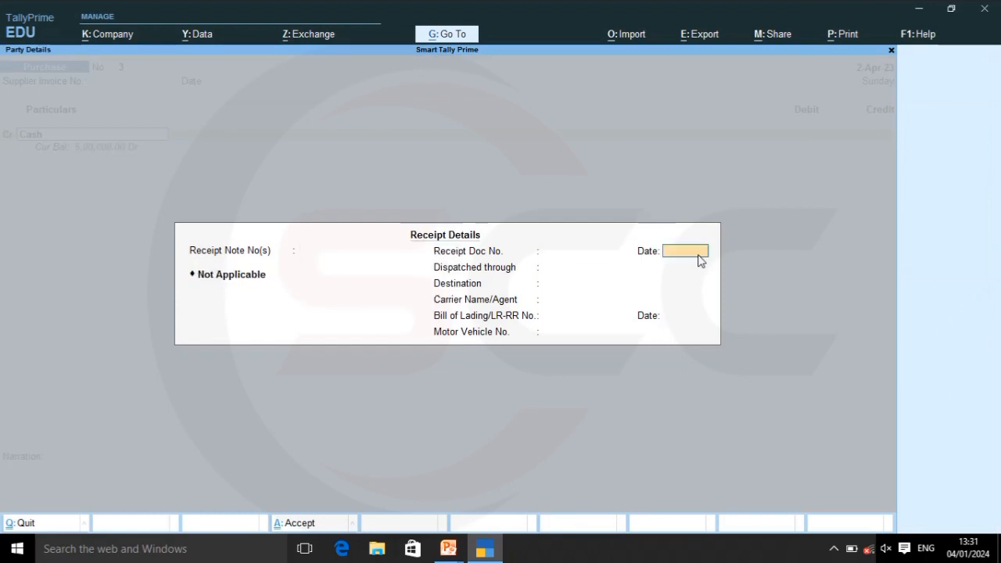
pyautogui.press('Return')
pyautogui.press('Return')
pyautogui.press('Return')
pyautogui.press('Return')
pyautogui.press('Return')
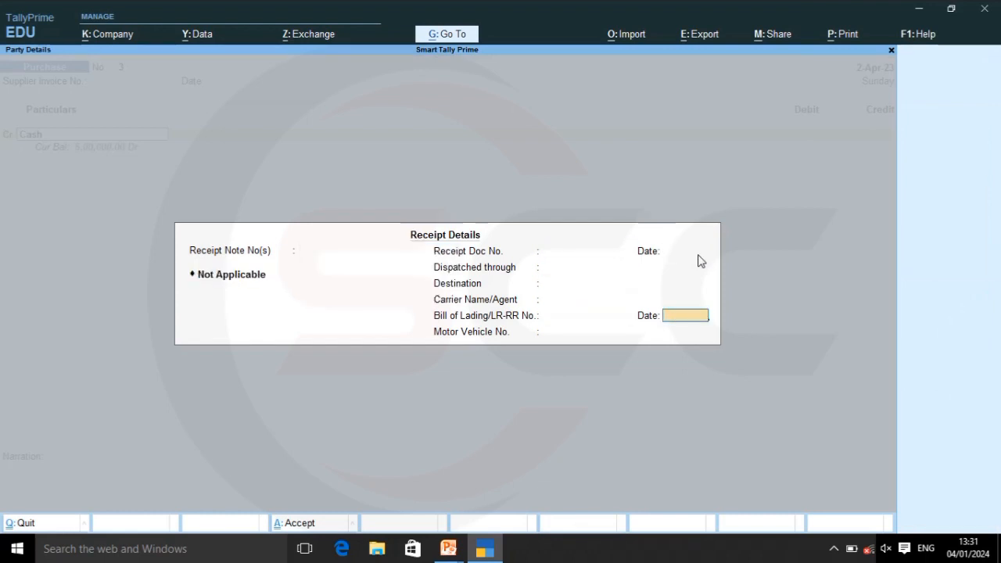
pyautogui.press('Return')
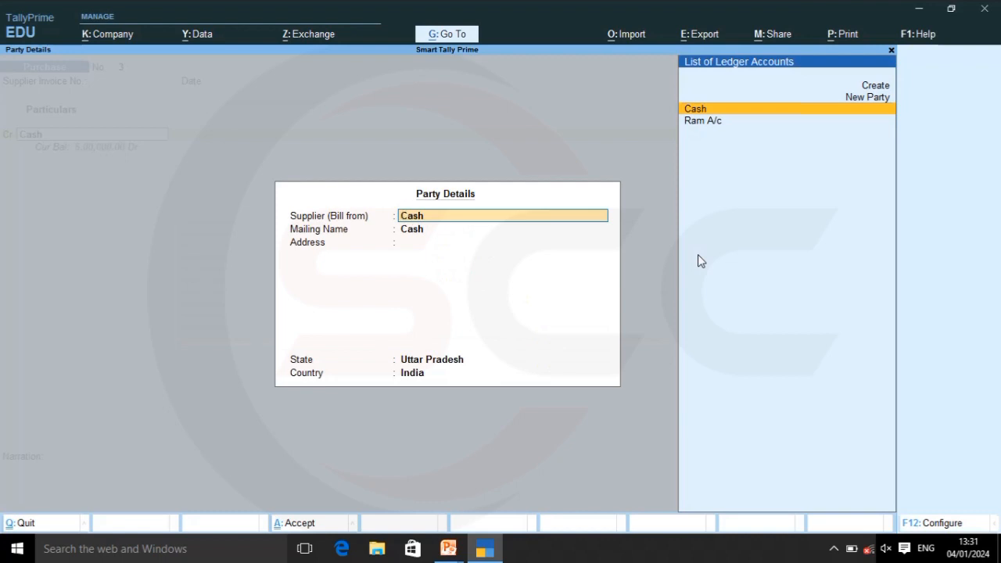
# Accept the party details with Cash as supplier and mailing name, Uttar Pradesh as the state and India as the country
pyautogui.press('Return')
pyautogui.press('Return')
pyautogui.press('Return')
pyautogui.press('Return')
pyautogui.press('Return')
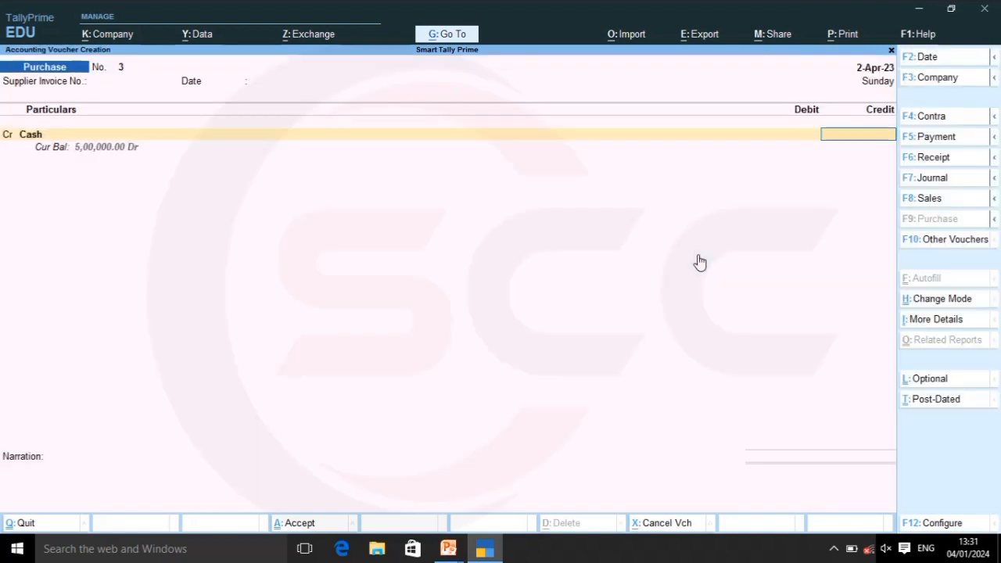
# Credit Cash with 5000 and debit Purchase A/c with the same amount
pyautogui.write('5')
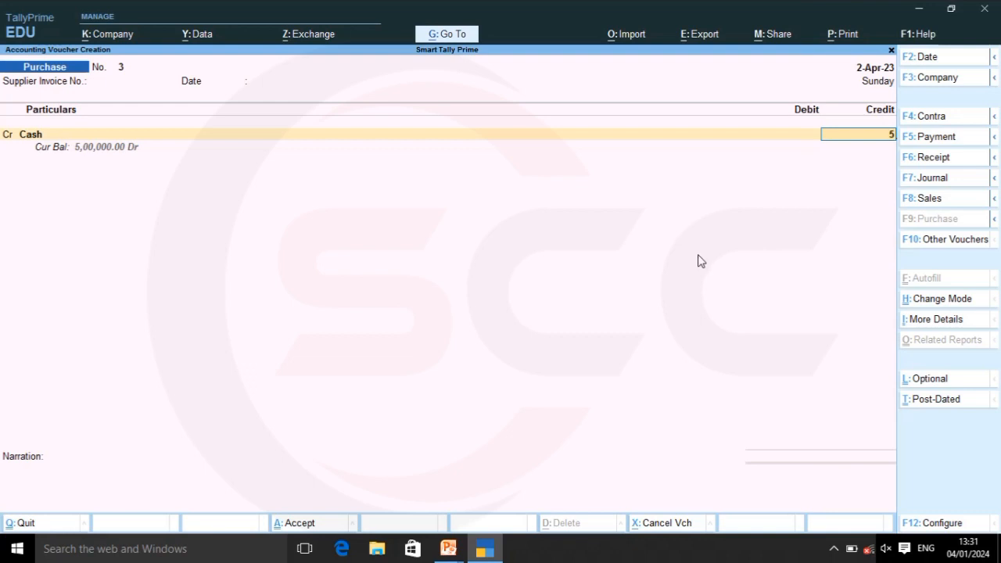
pyautogui.write('000')
pyautogui.press('Return')
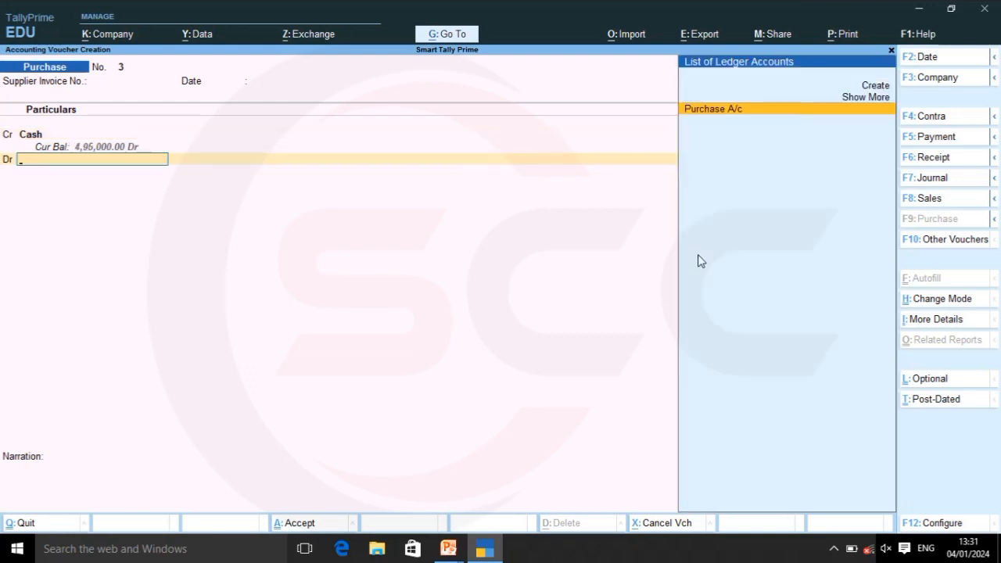
pyautogui.press('Return')
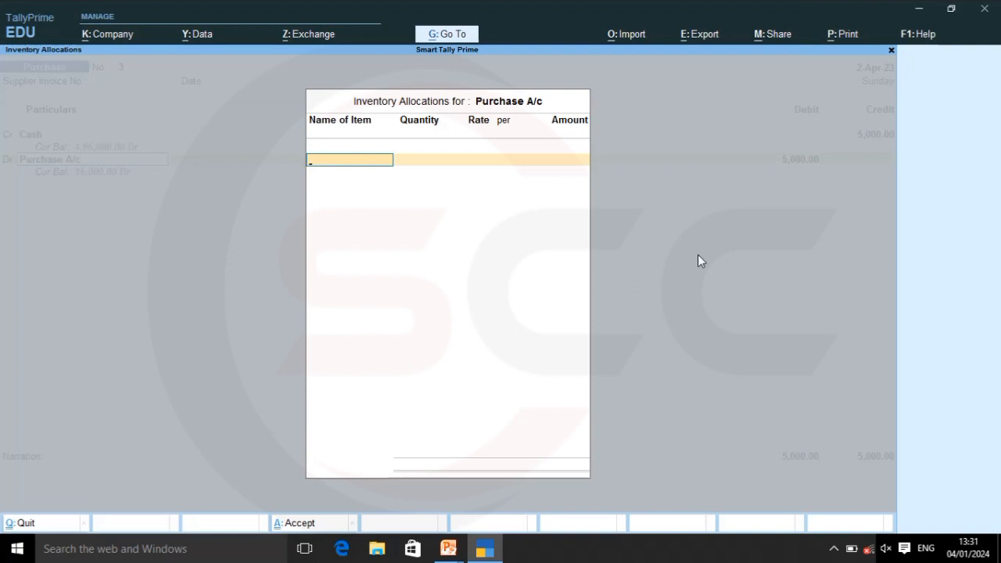
# Start a new stock item named Dell Mouse from the Purchase A/c inventory allocation
pyautogui.hotkey('alt', 'c')
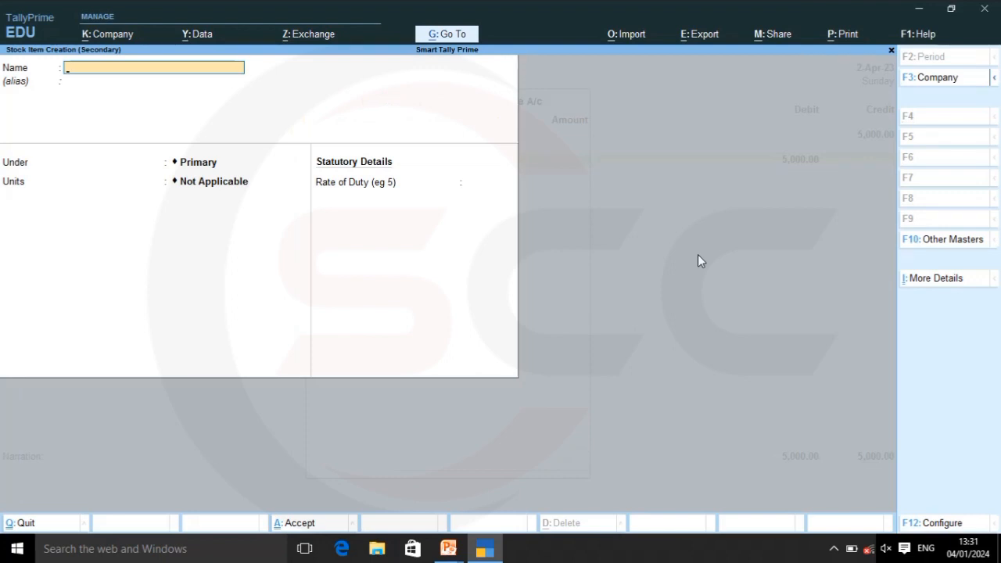
pyautogui.write('Dell Mouse')
pyautogui.press('Return')
pyautogui.press('Return')
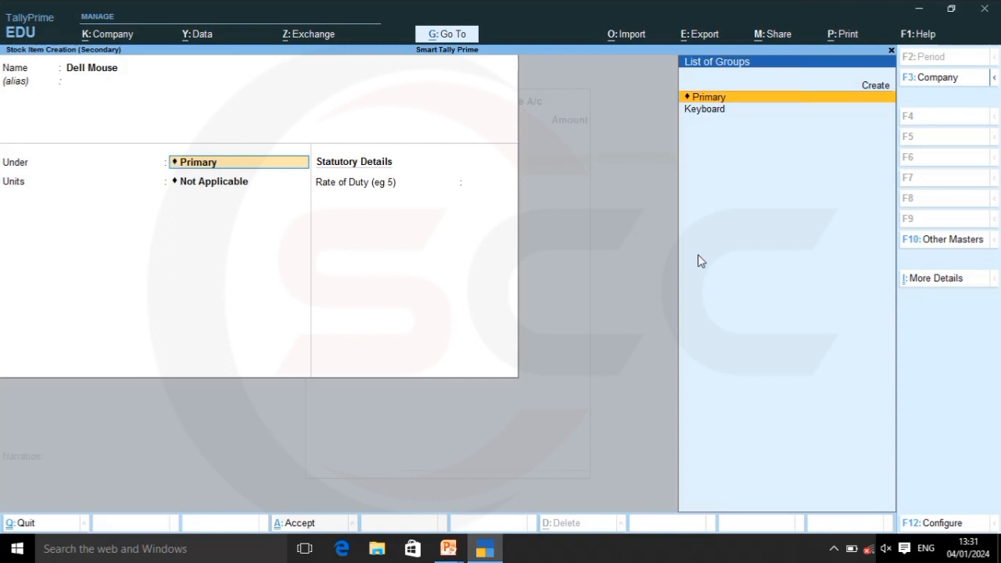
# Create a stock group named Mouse under Primary, without adding item quantities, as the group for Dell Mouse
pyautogui.hotkey('alt', 'c')
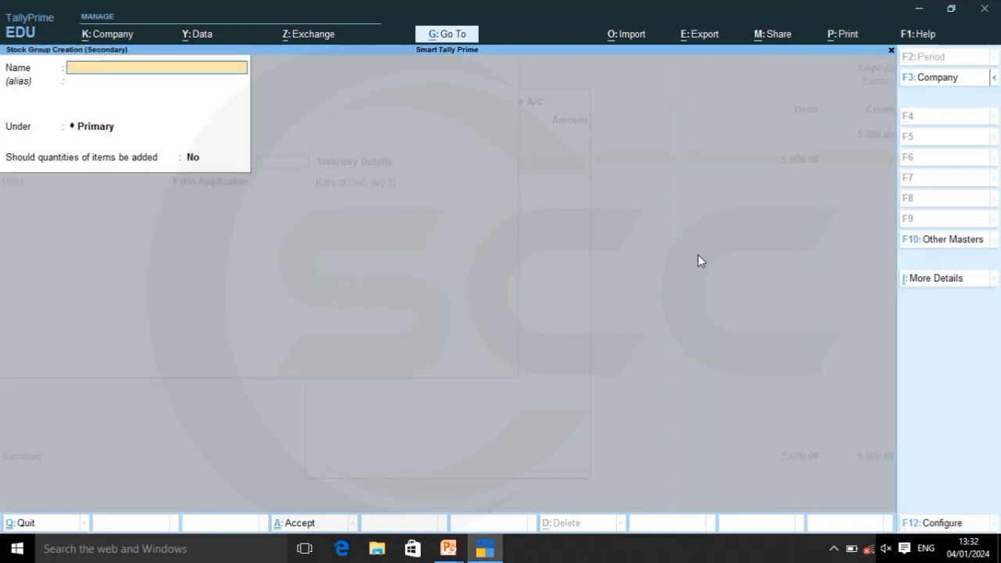
pyautogui.write('Mouse')
pyautogui.press('Return')
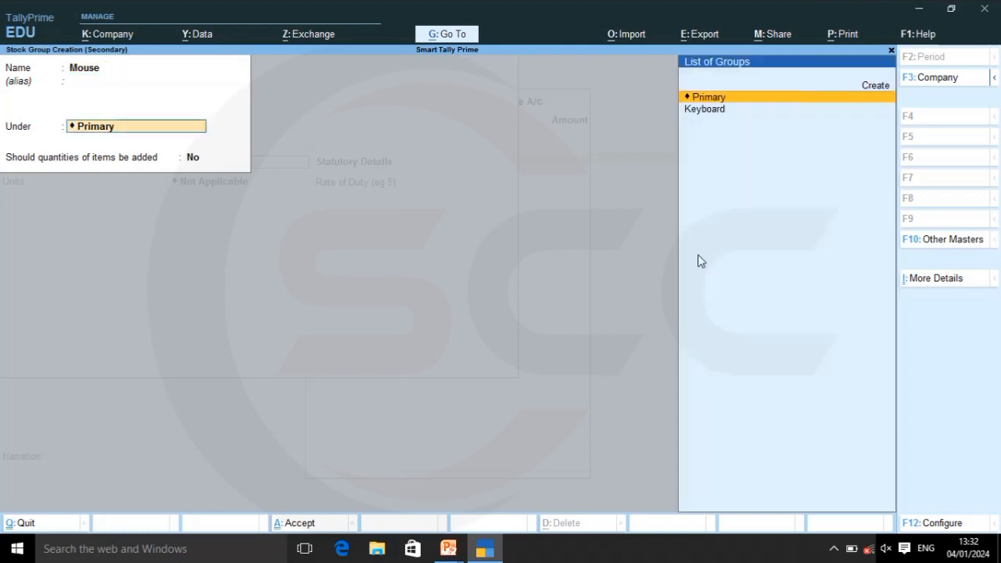
pyautogui.press('Return')
pyautogui.press('Return')
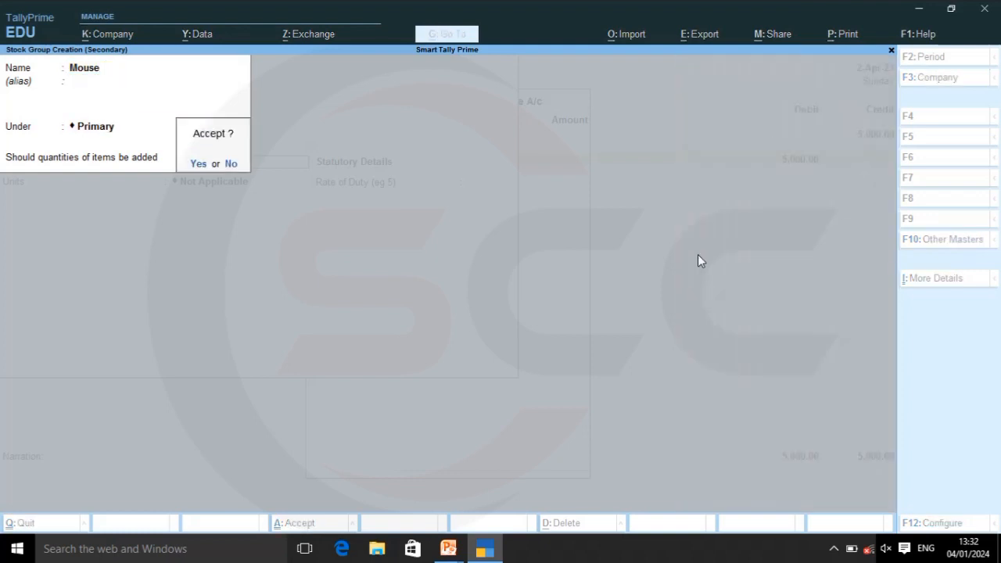
pyautogui.press('Return')
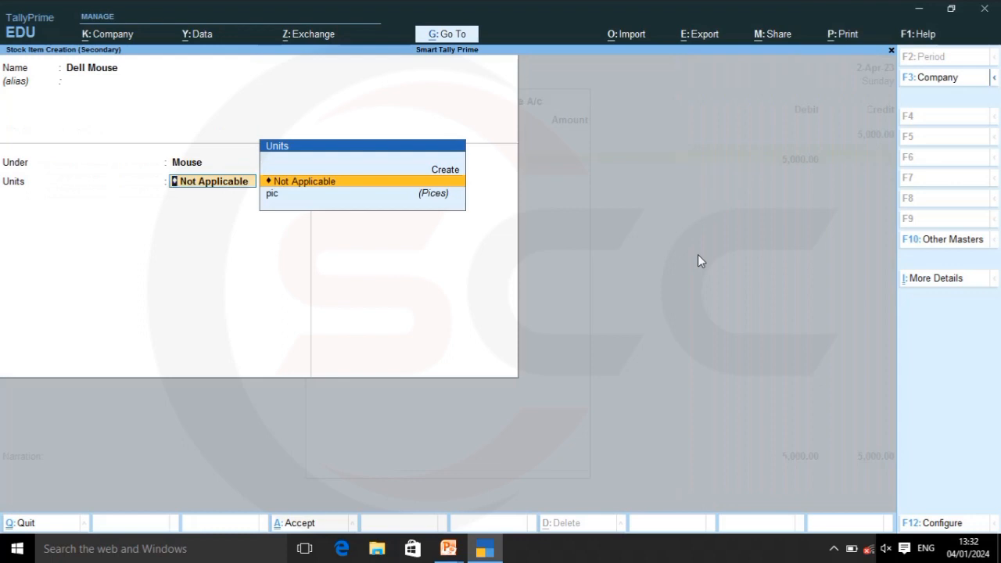
# Set the Dell Mouse unit to pic, leave the rate of duty blank and save the stock item
pyautogui.press('Down')
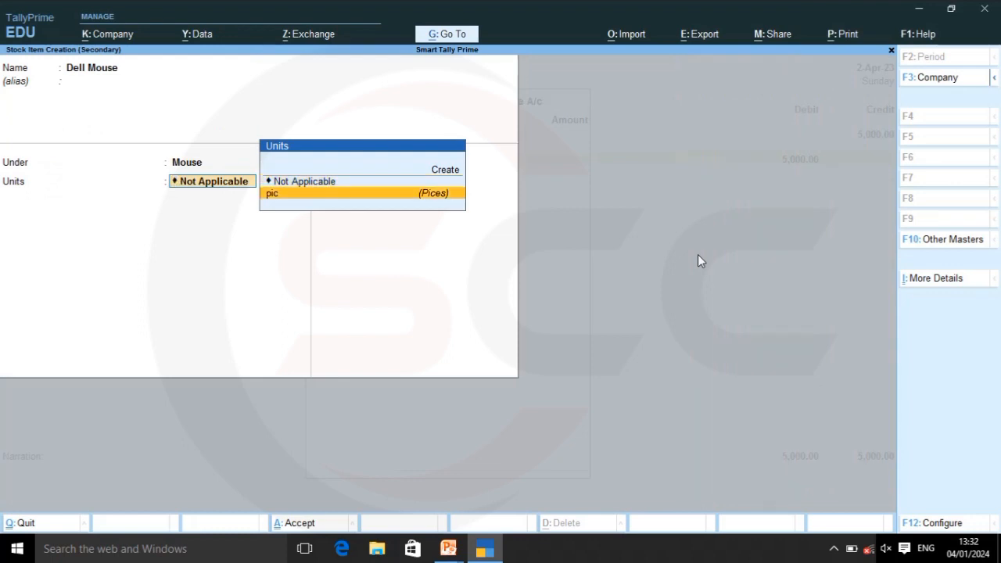
pyautogui.press('Return')
pyautogui.press('Return')
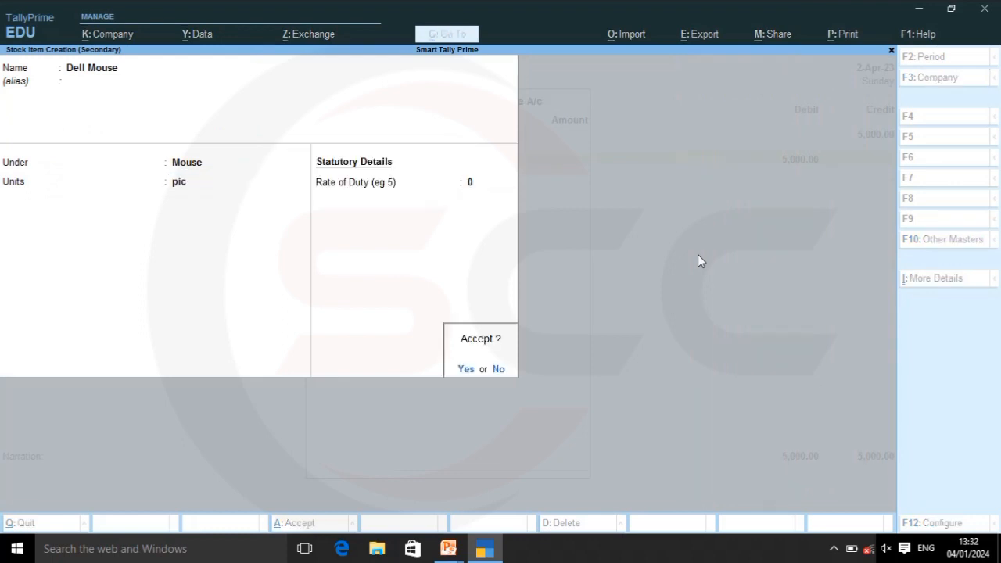
pyautogui.press('Return')
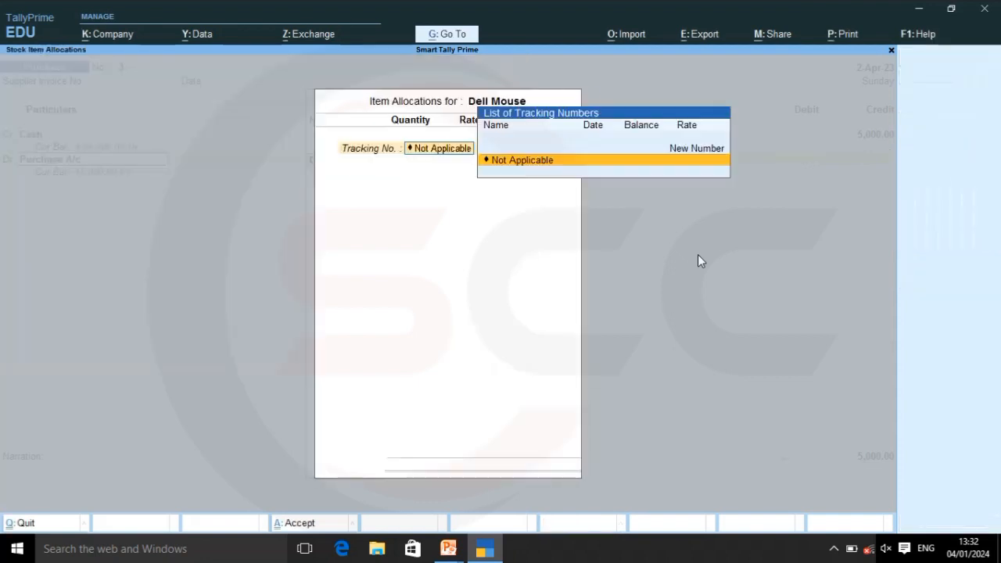
# Allocate 30 pic of Dell Mouse at a rate of 100 with tracking number Not Applicable, and end the tracking list
pyautogui.press('Return')
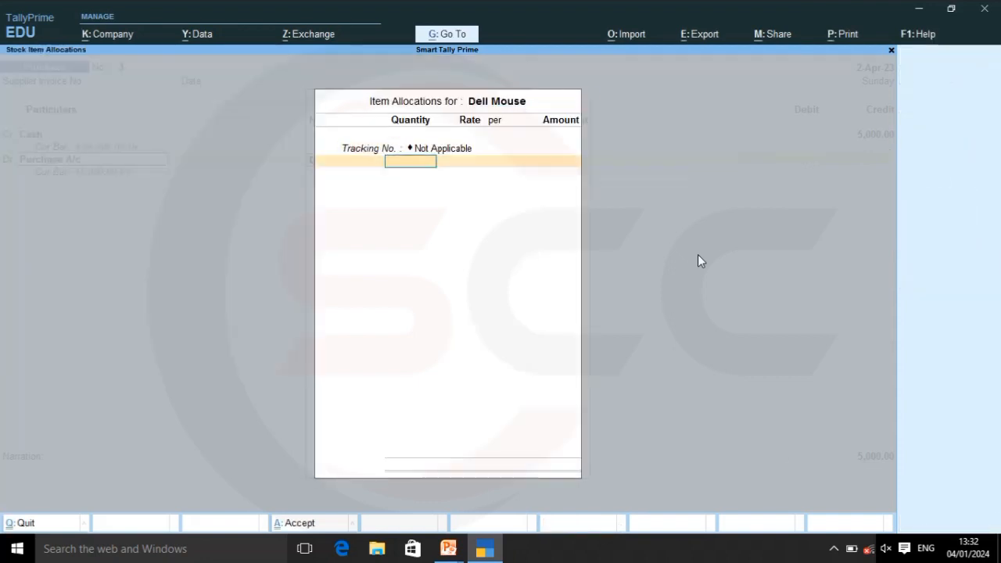
pyautogui.write('30')
pyautogui.press('Return')
pyautogui.write('100')
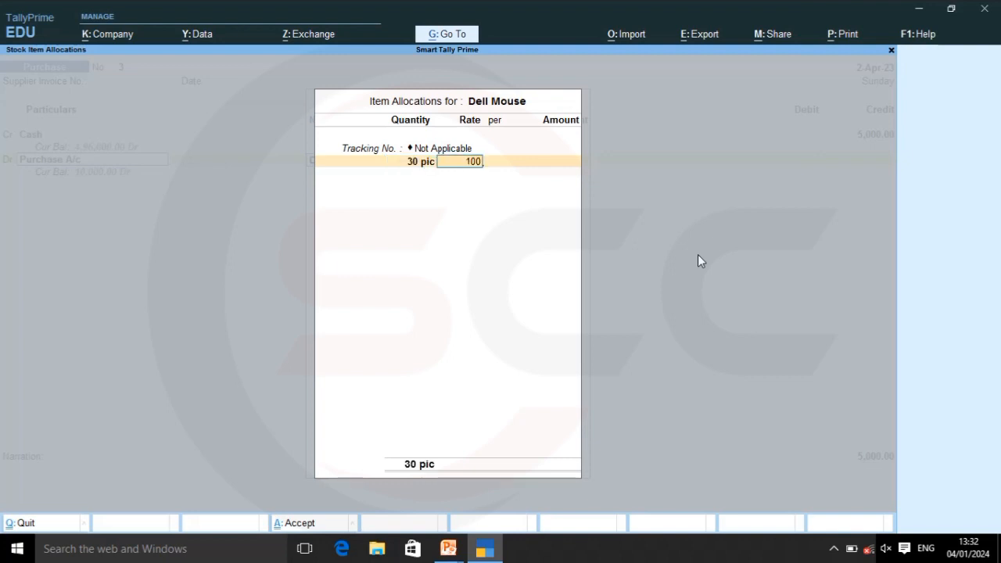
pyautogui.press('Return')
pyautogui.press('Return')
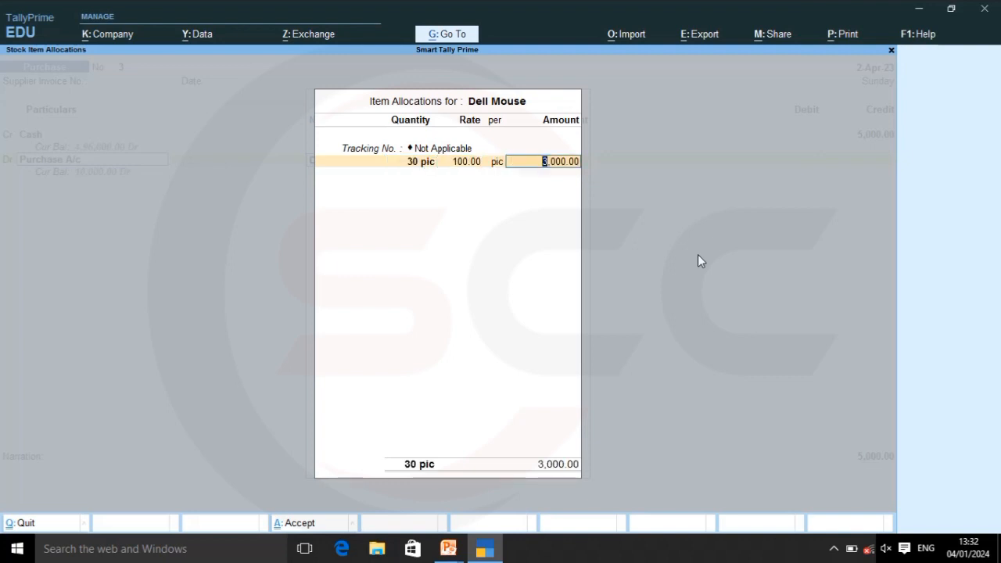
pyautogui.press('Return')
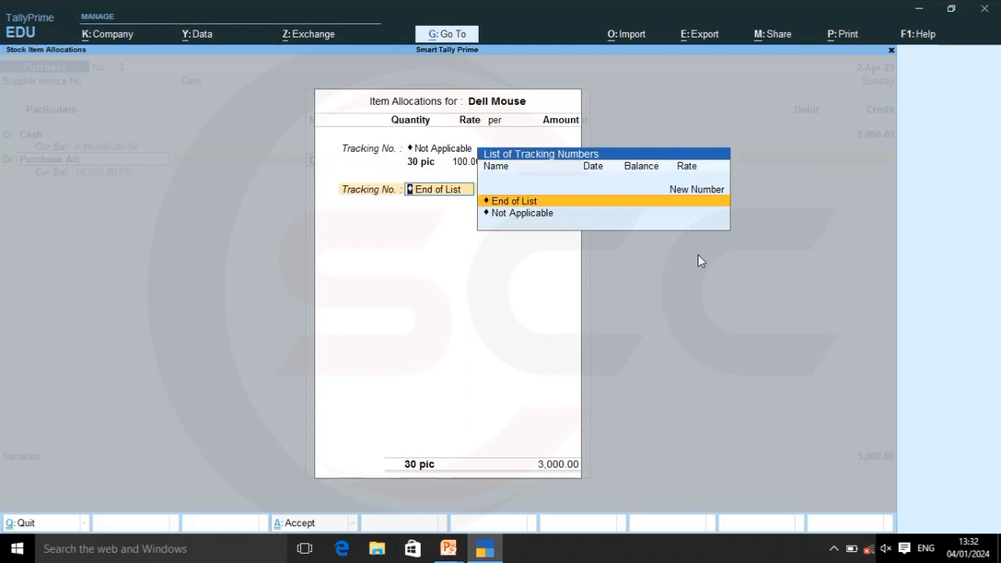
pyautogui.press('Return')
pyautogui.press('Return')
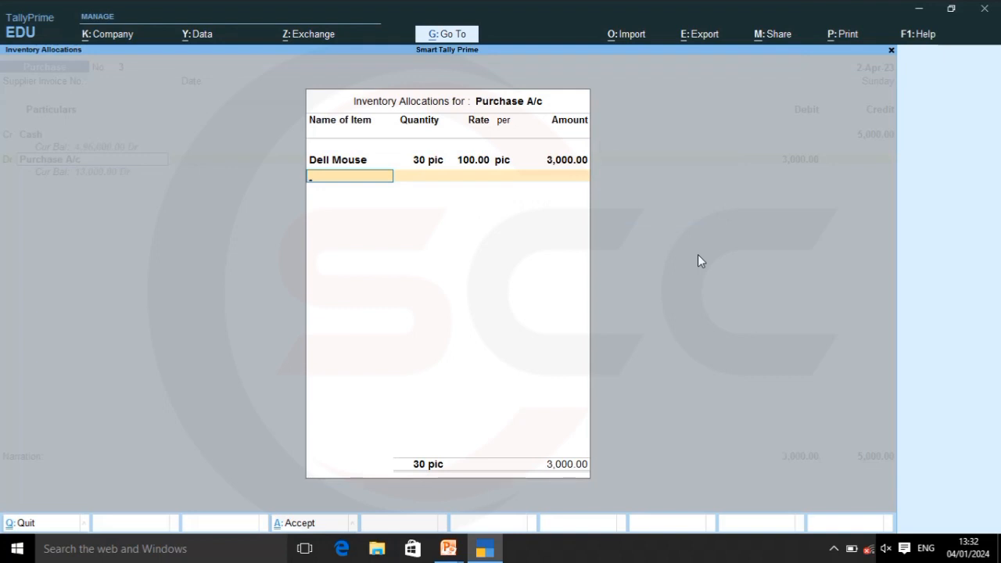
# Create a second stock item named Chaina Mouse under the Mouse group with pic as its unit and no duty rate
pyautogui.hotkey('alt', 'c')
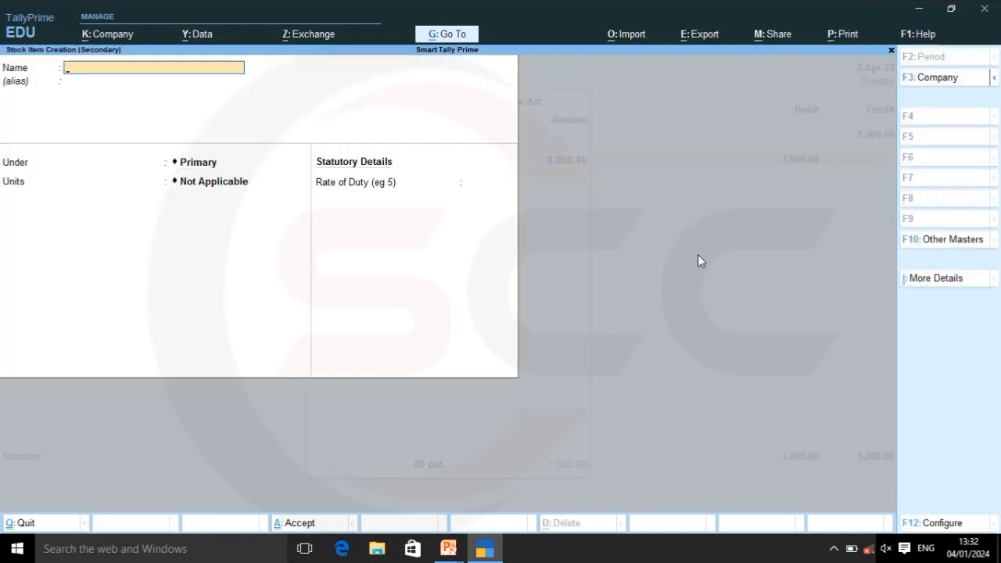
pyautogui.write('Chaina Mouse')
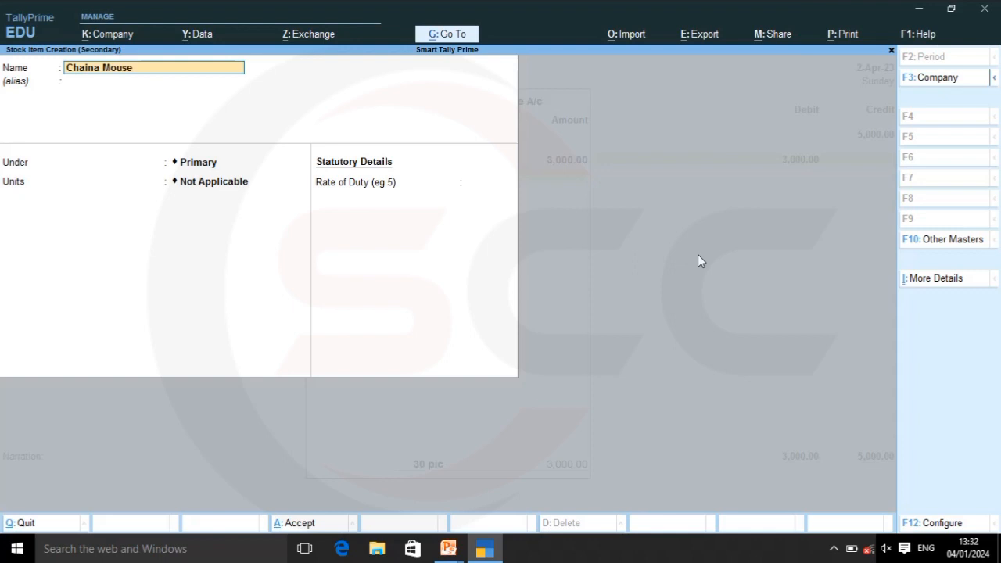
pyautogui.press('Return')
pyautogui.press('Return')
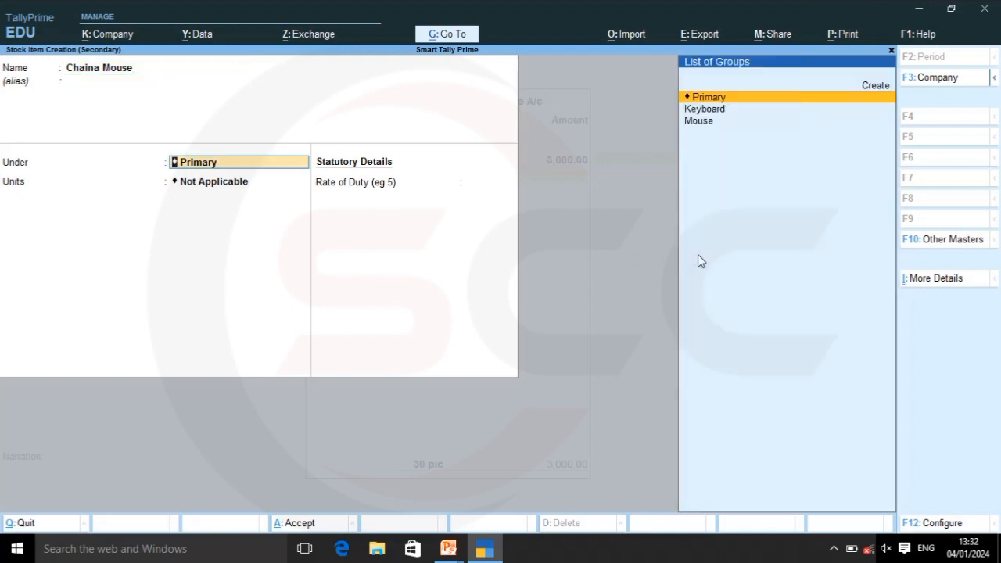
pyautogui.press('Down')
pyautogui.press('Down')
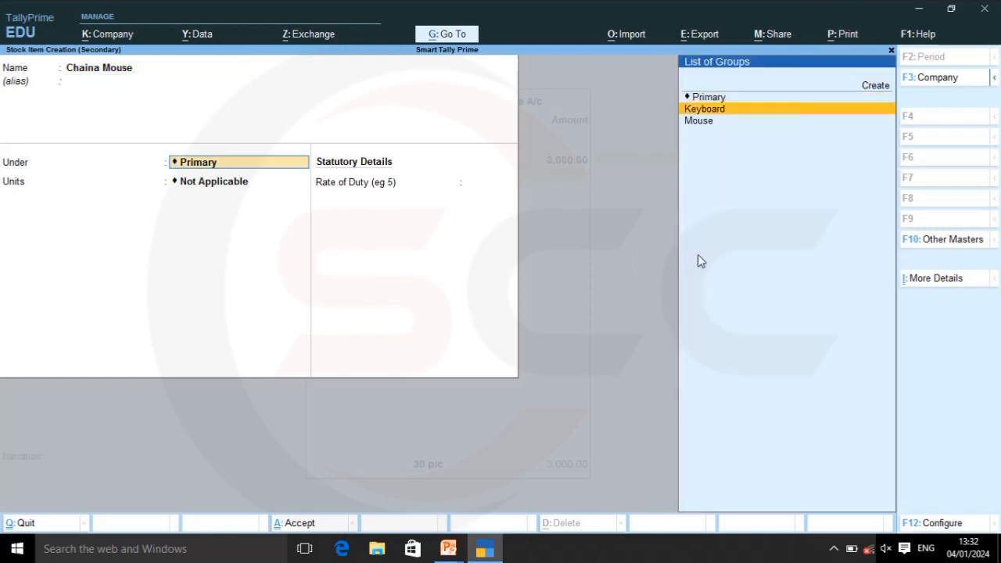
pyautogui.press('Return')
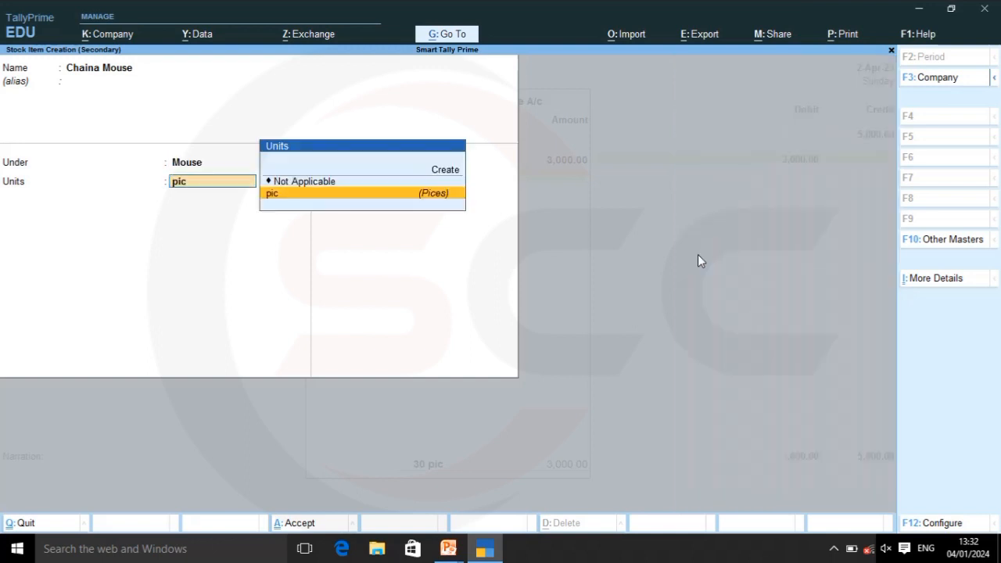
pyautogui.press('Return')
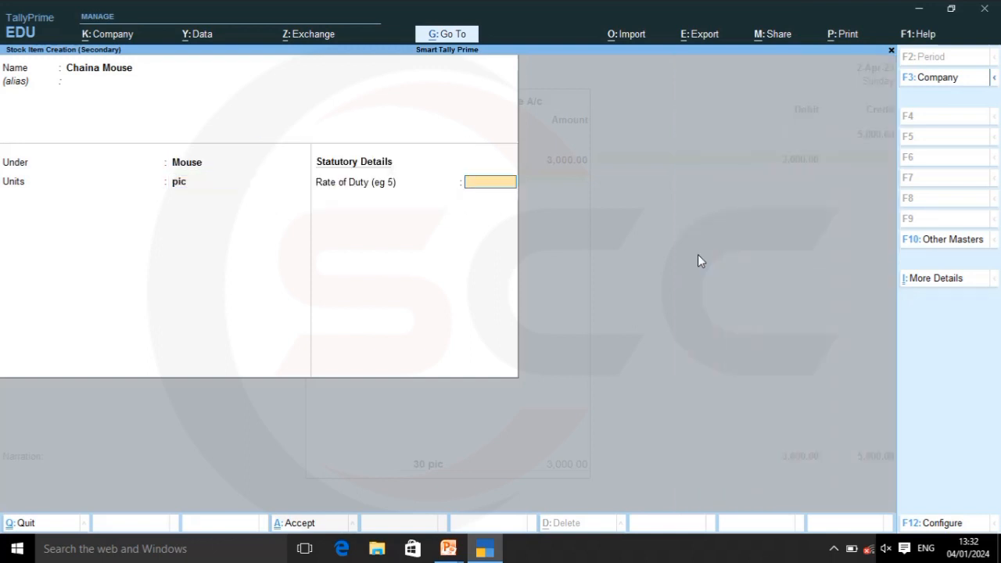
pyautogui.press('Return')
pyautogui.press('Return')
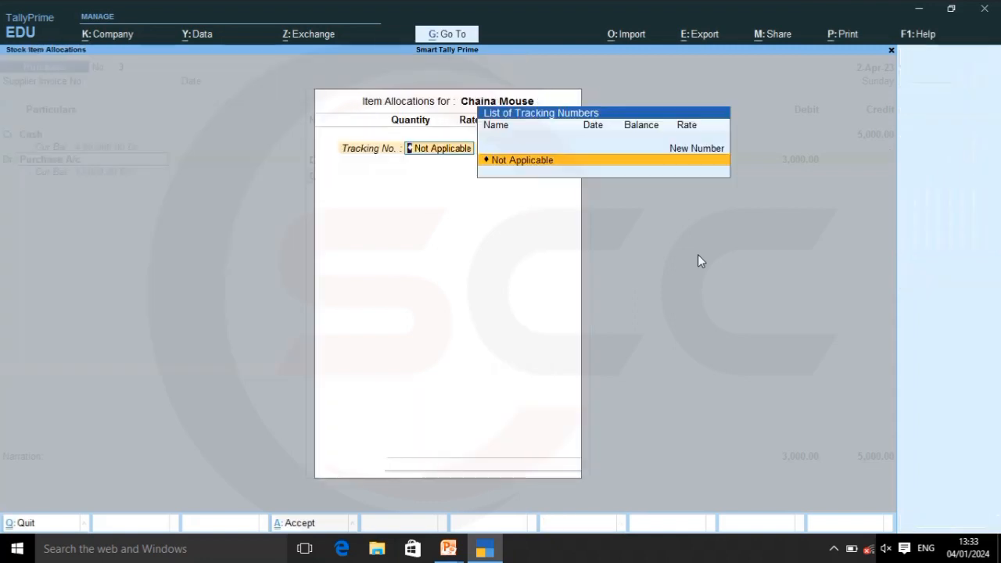
# Allocate 20 pic of Chaina Mouse at a rate of 50 with tracking number Not Applicable
pyautogui.press('Return')
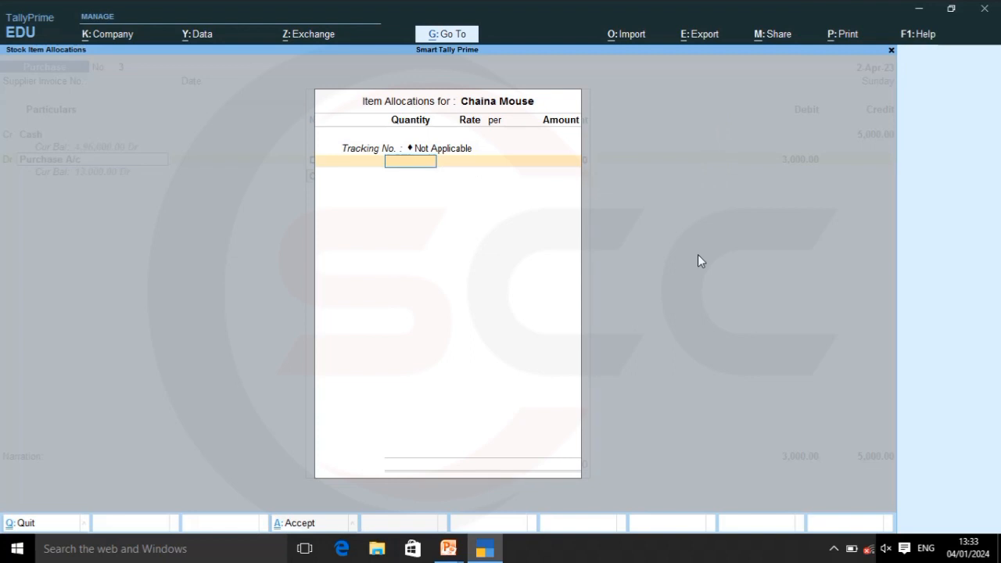
pyautogui.write('20')
pyautogui.press('Return')
pyautogui.write('50')
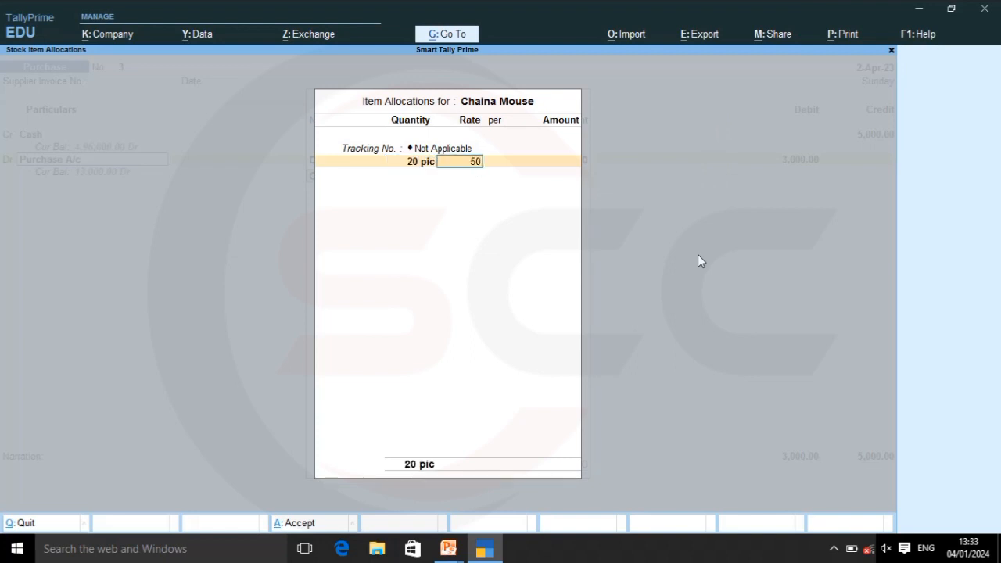
pyautogui.press('Return')
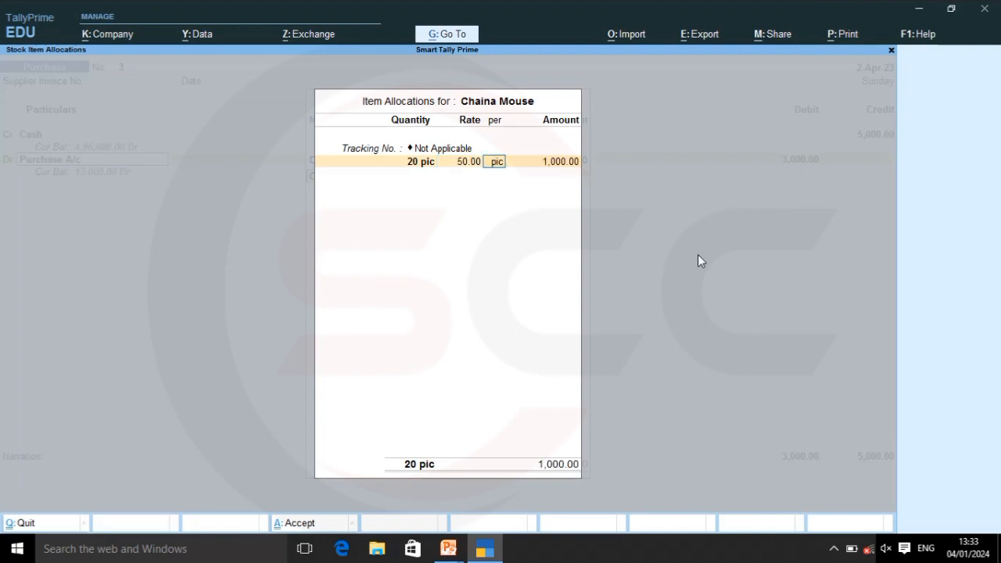
pyautogui.press('Return')
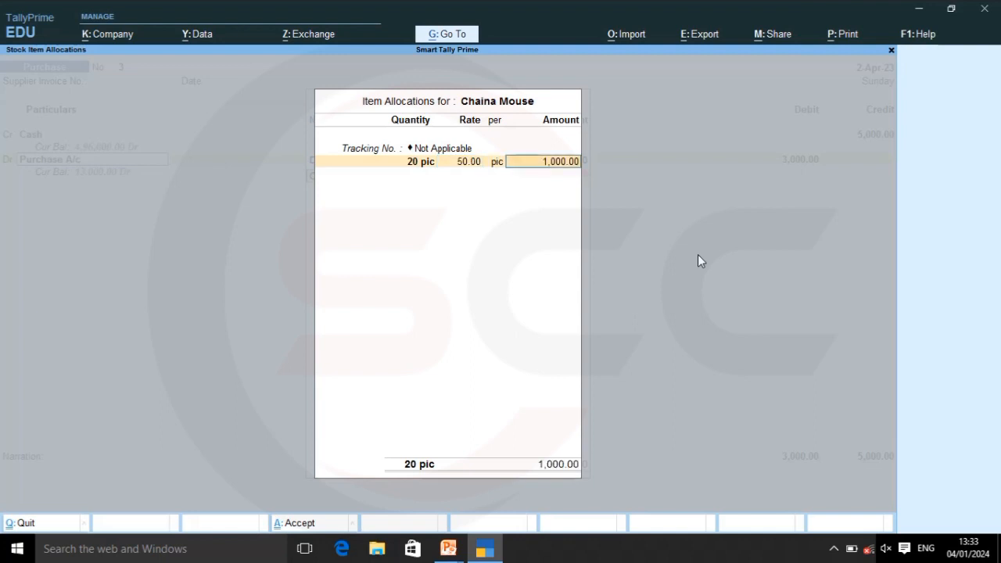
pyautogui.press('Return')
pyautogui.press('Return')
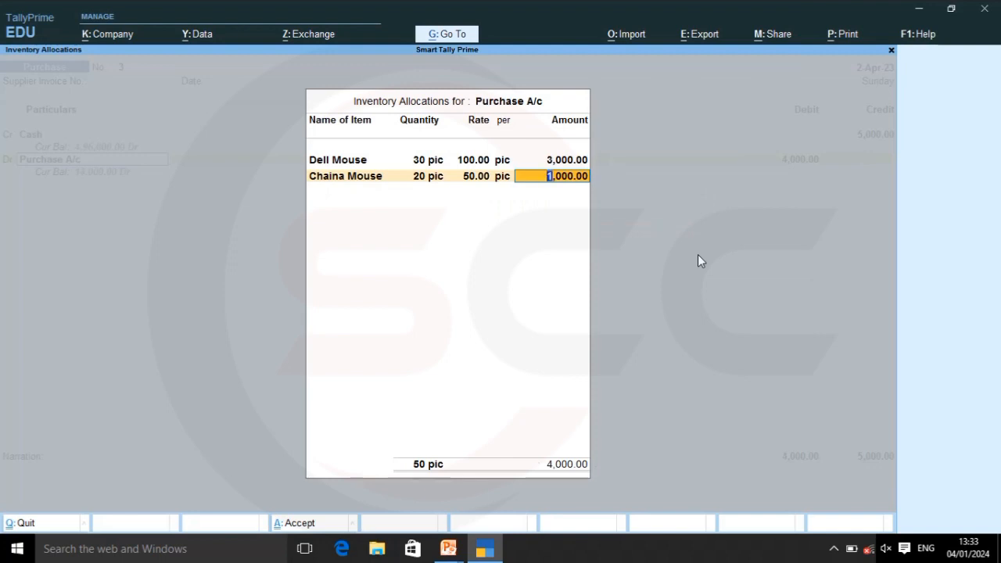
# Check the Cash Memo slide in the presentation and set the allocated Chaina Mouse quantity to 40 pic in TallyPrime
pyautogui.hotkey('alt', 'Tab')
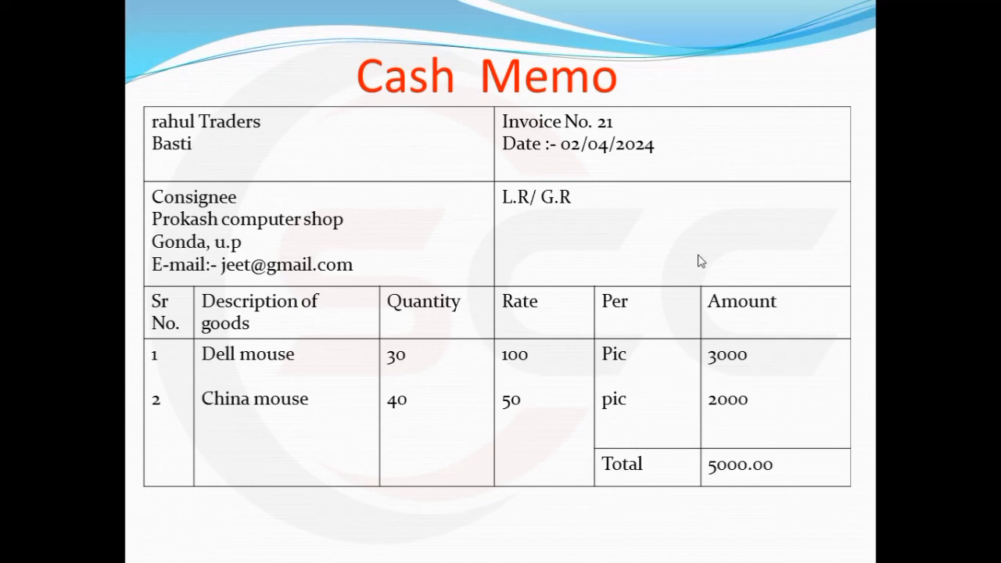
pyautogui.hotkey('alt', 'Tab')
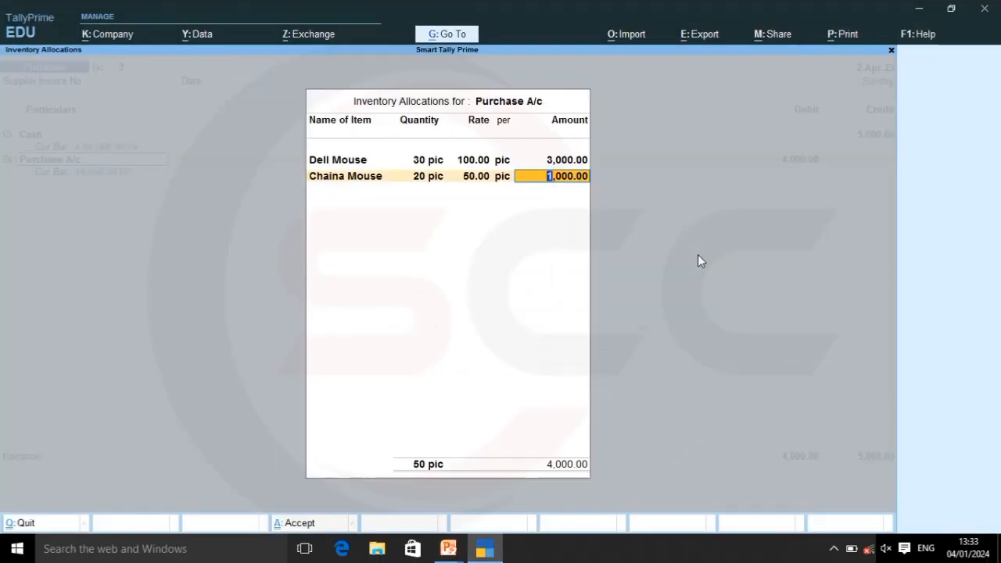
pyautogui.press('Return')
pyautogui.press('Return')
pyautogui.press('BackSpace')
pyautogui.press('Return')
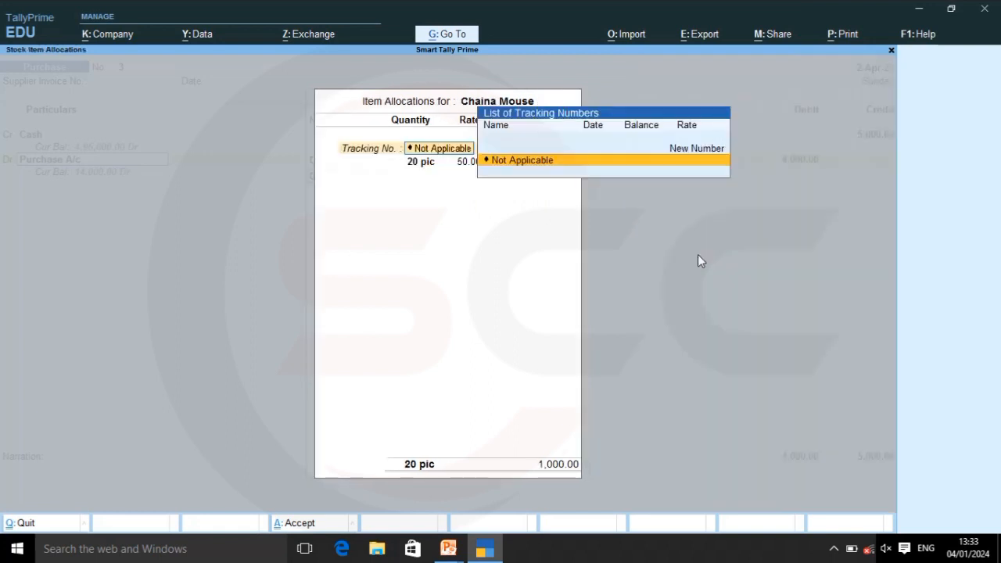
pyautogui.press('Return')
pyautogui.write('40')
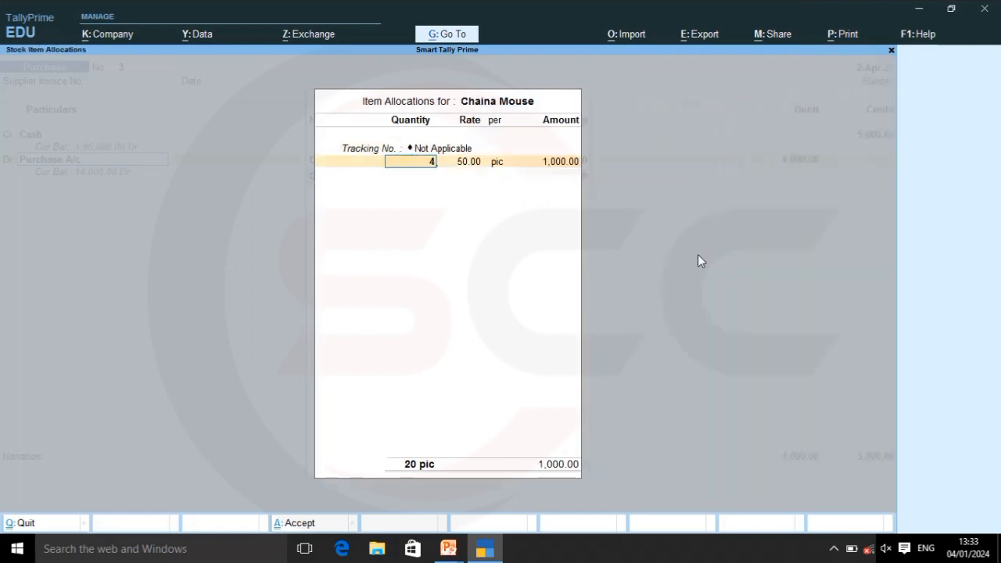
pyautogui.press('Return')
pyautogui.press('Return')
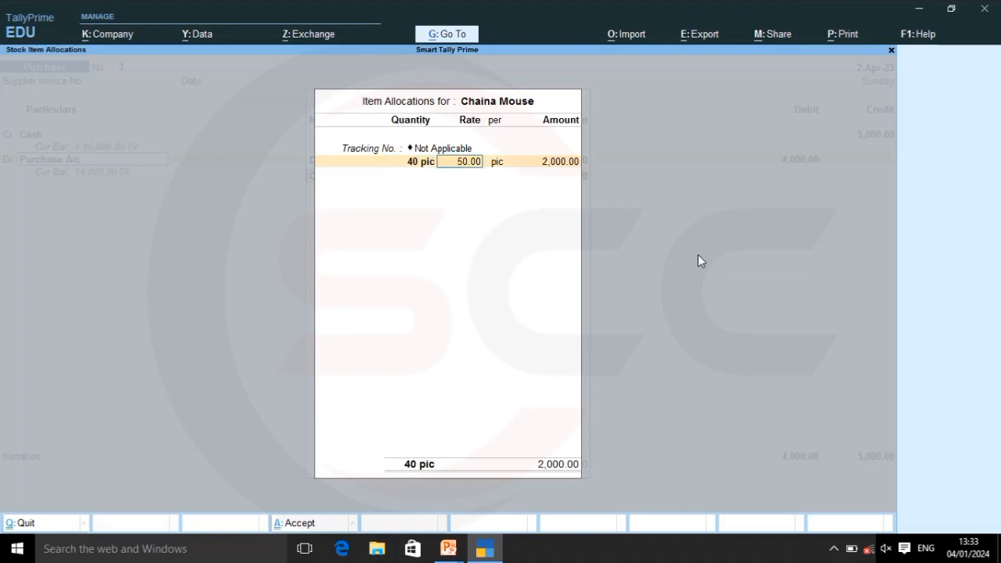
pyautogui.press('Return')
pyautogui.press('Return')
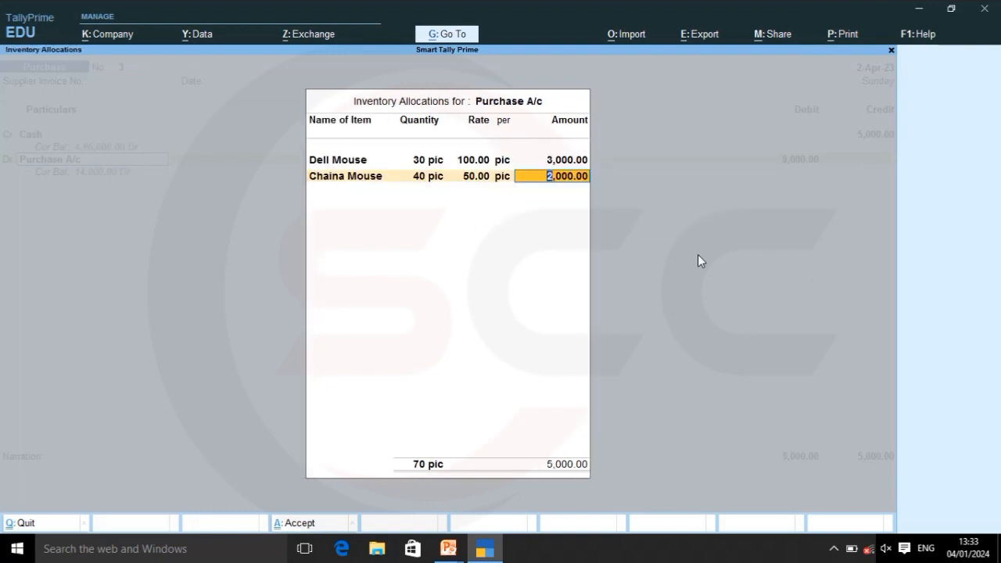
# Finish the inventory allocations and enter the voucher narration "purchase goods on cash"
pyautogui.press('Return')
pyautogui.press('Return')
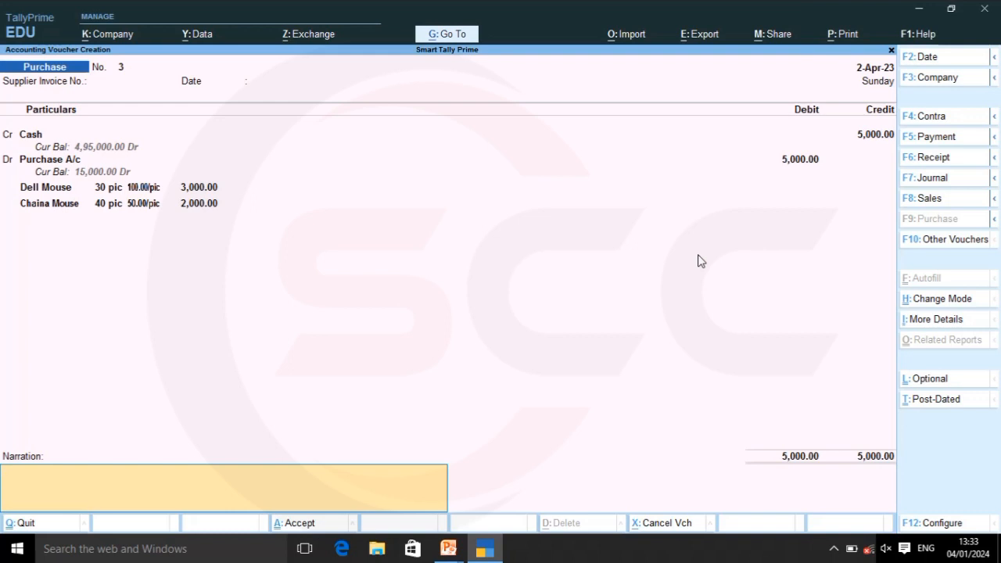
pyautogui.write('purchase goods on cas')
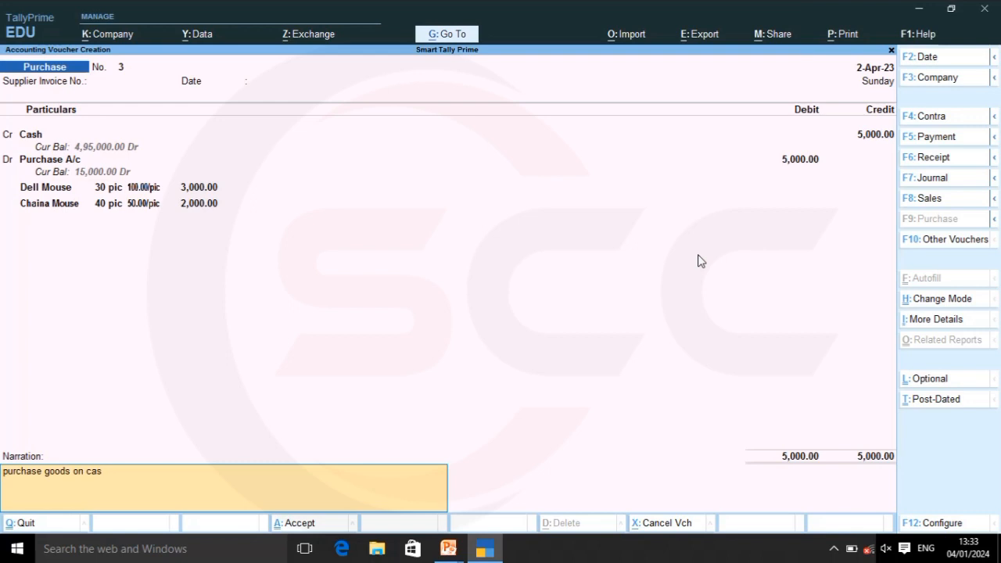
pyautogui.write('jh')
pyautogui.press('Return')
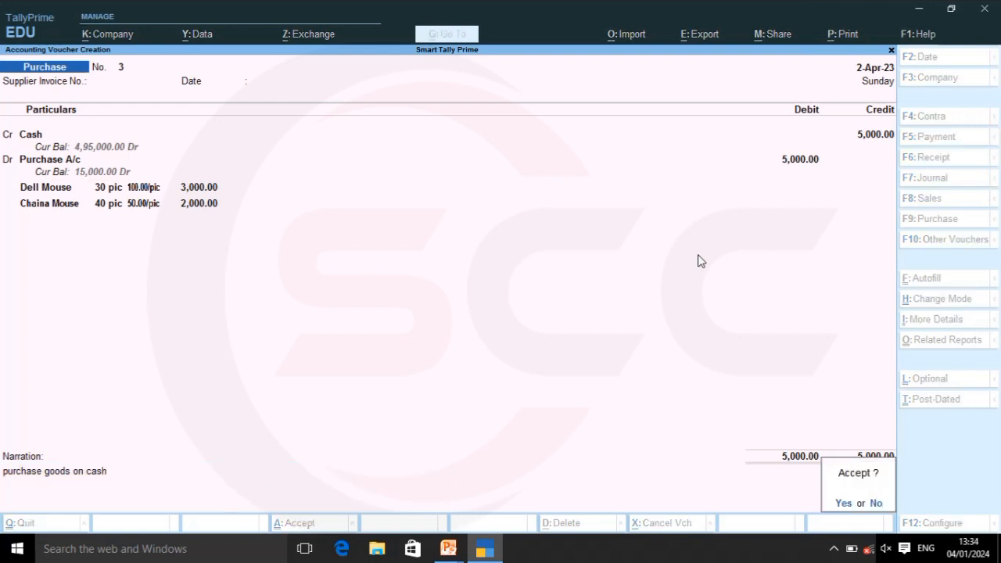
# Save the cash purchase voucher and return to the Gateway of Tally
pyautogui.press('y')
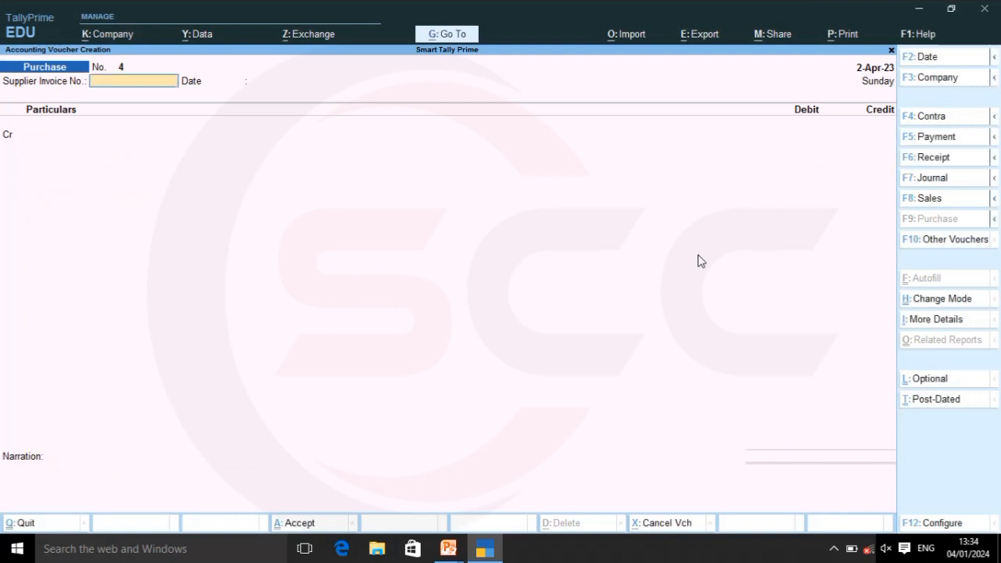
pyautogui.press('Escape')
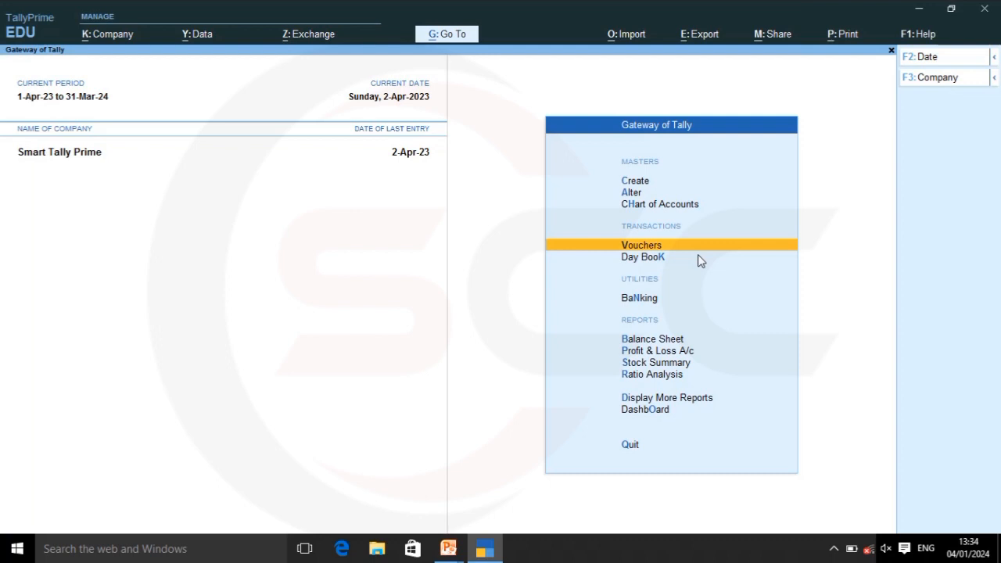
# Open the Balance Sheet and expand it to the detailed view
pyautogui.press('Down')
pyautogui.press('Down')
pyautogui.press('Down')
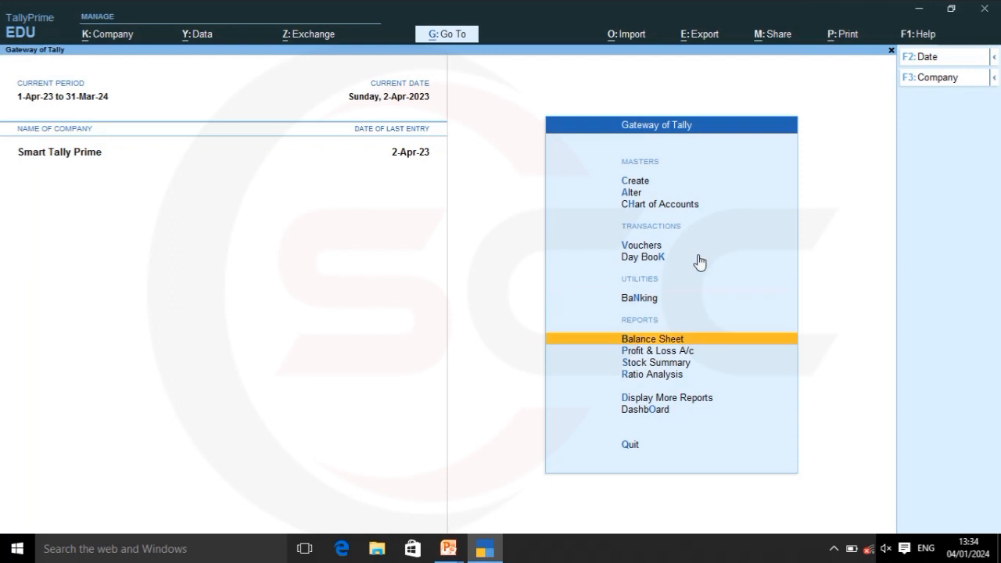
pyautogui.press('Return')
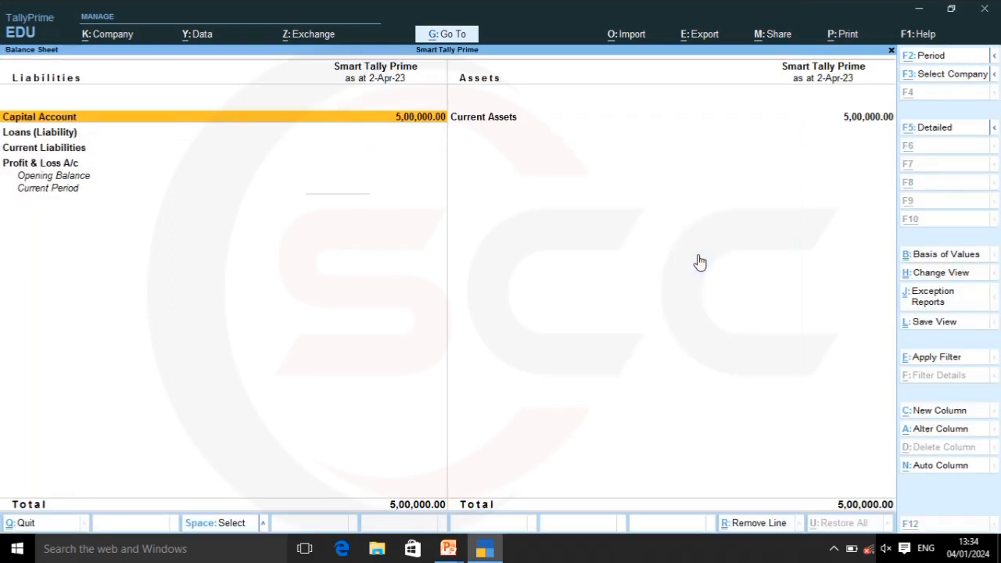
pyautogui.hotkey('alt', 'F5')
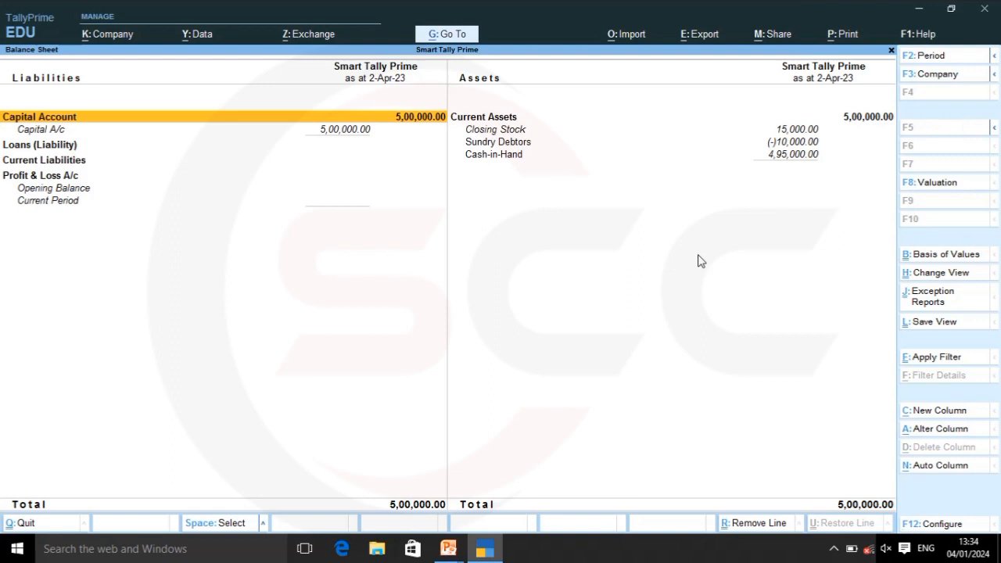
# Examine the Closing Stock, Sundry Debtors and Cash-in-Hand entries under Current Assets in the Balance Sheet
pyautogui.press('Right')
pyautogui.press('Down')
pyautogui.press('Down')
pyautogui.press('Down')
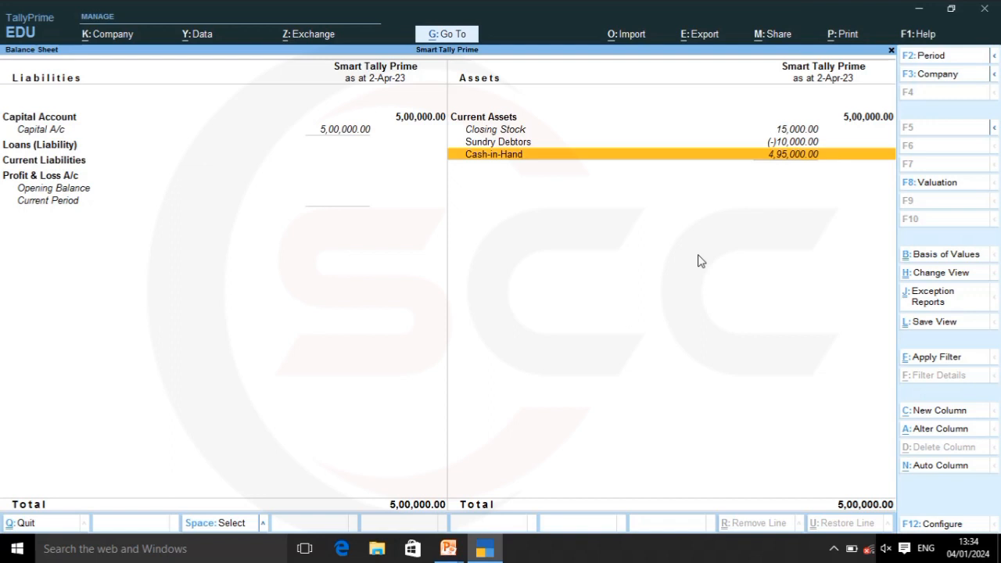
pyautogui.press('Up')
pyautogui.press('Up')
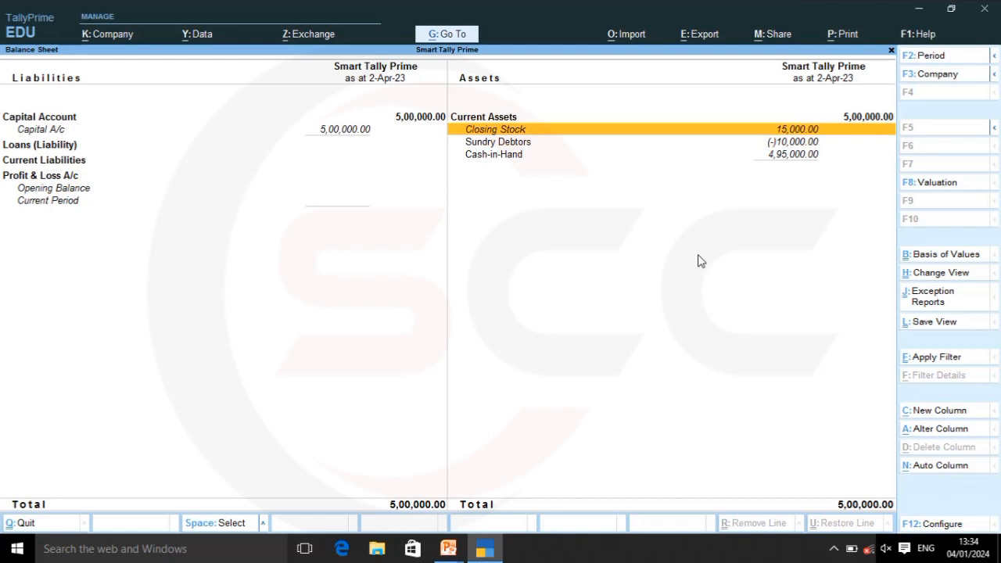
pyautogui.press('Down')
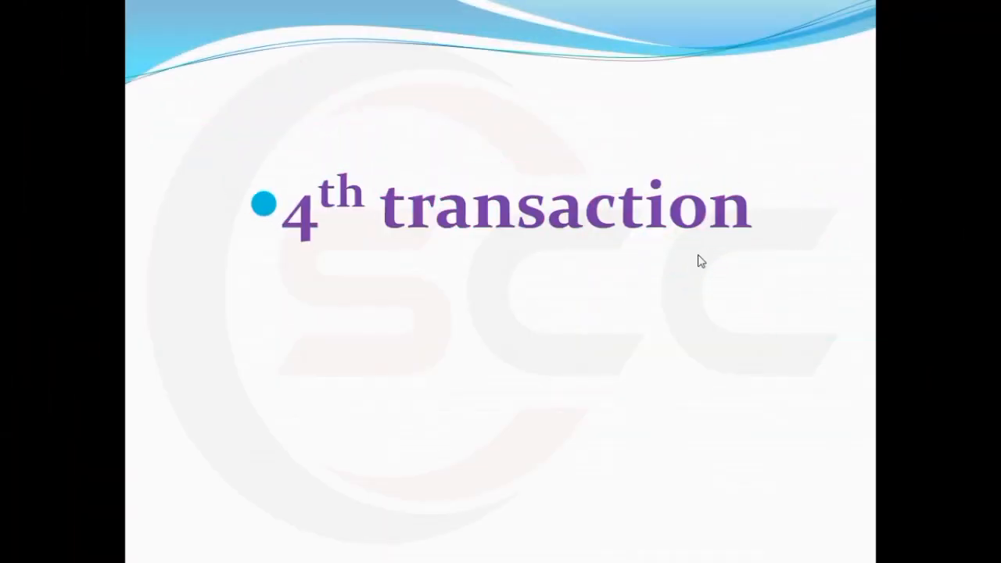
# Switch to the presentation and advance it to the description of the 4th transaction
pyautogui.click(698, 260)
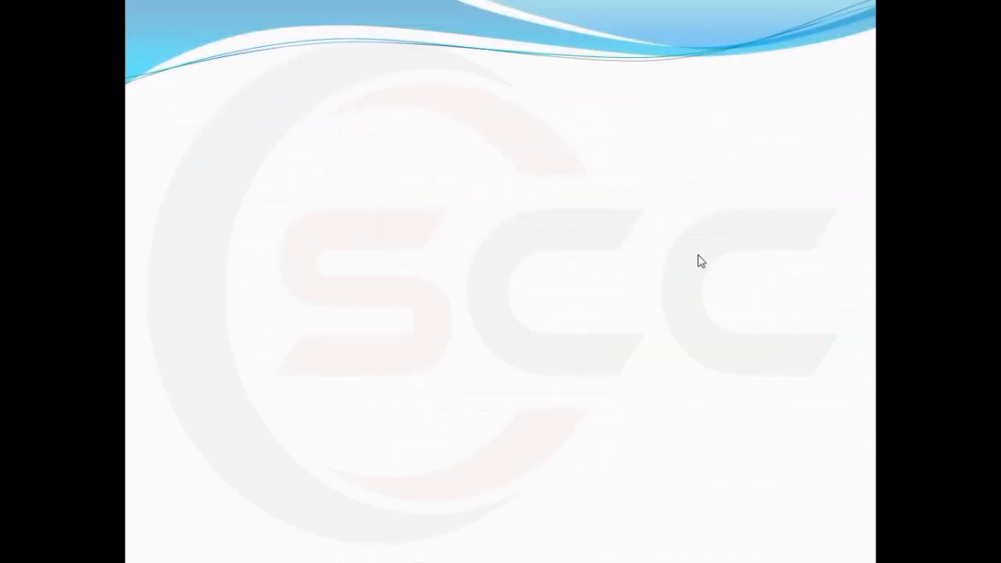
pyautogui.click(698, 260)
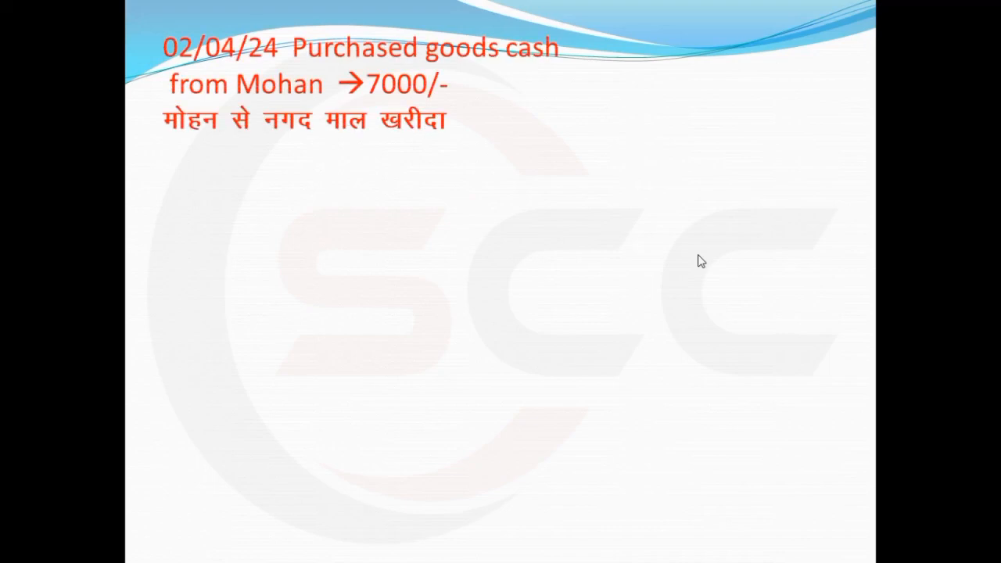